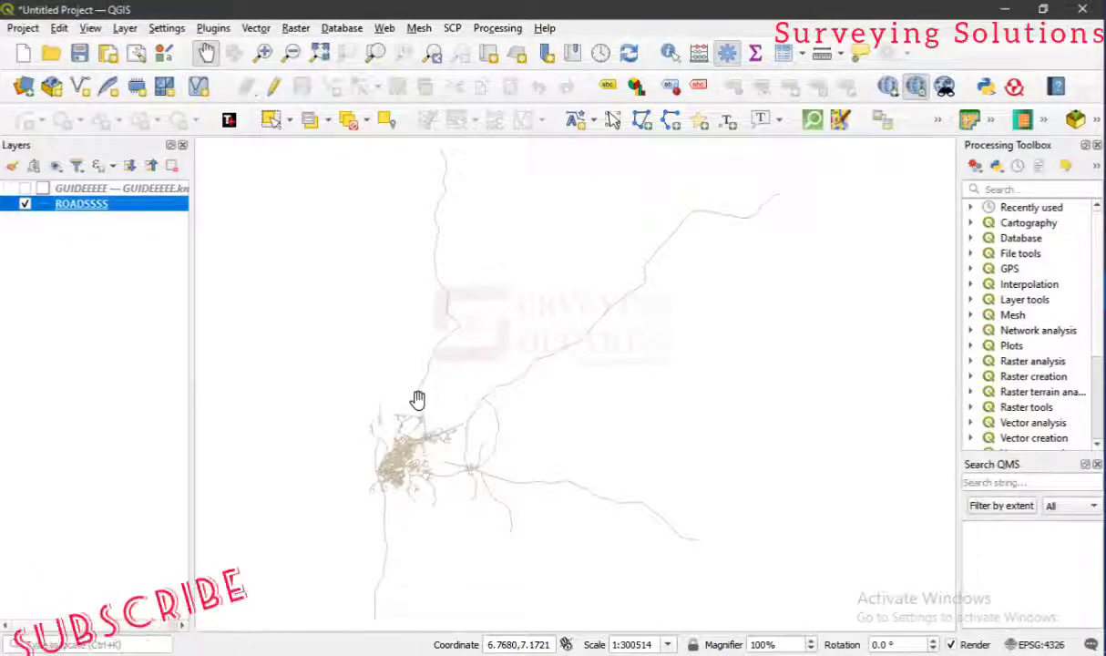
Pan and zoom the map onto the town's dense ROADSSSS road grid
{"action": "left_click_drag", "start_coordinate": [399, 501], "coordinate": [448, 378]}
{"action": "scroll", "coordinate": [447, 378], "scroll_direction": "up", "scroll_amount": 3}
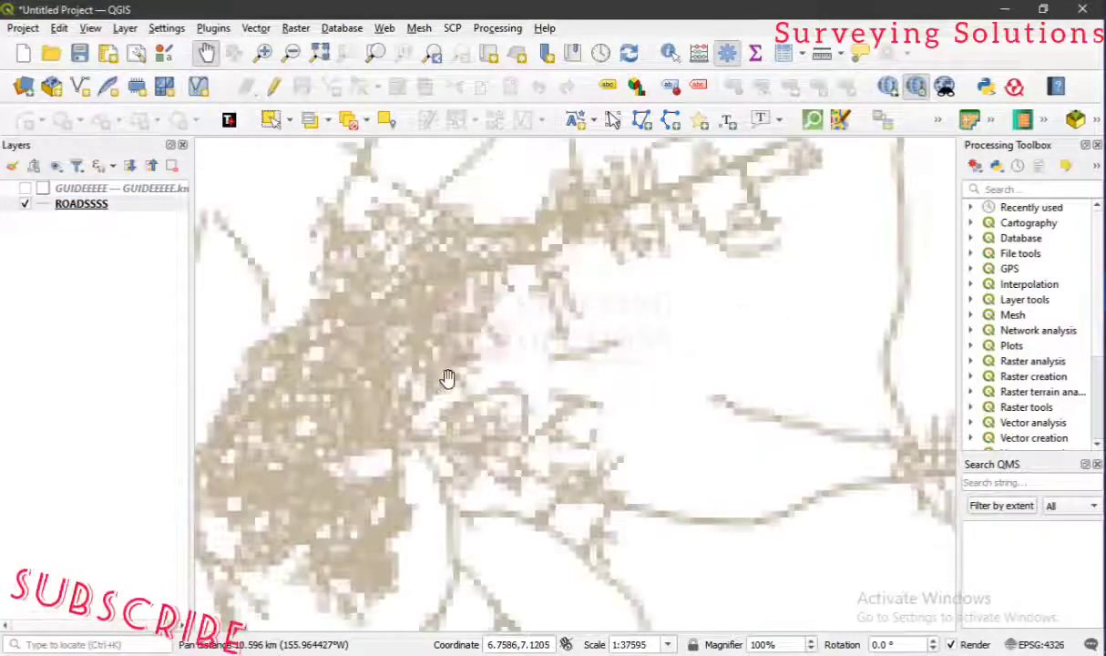
{"action": "left_click_drag", "start_coordinate": [370, 407], "coordinate": [530, 311]}
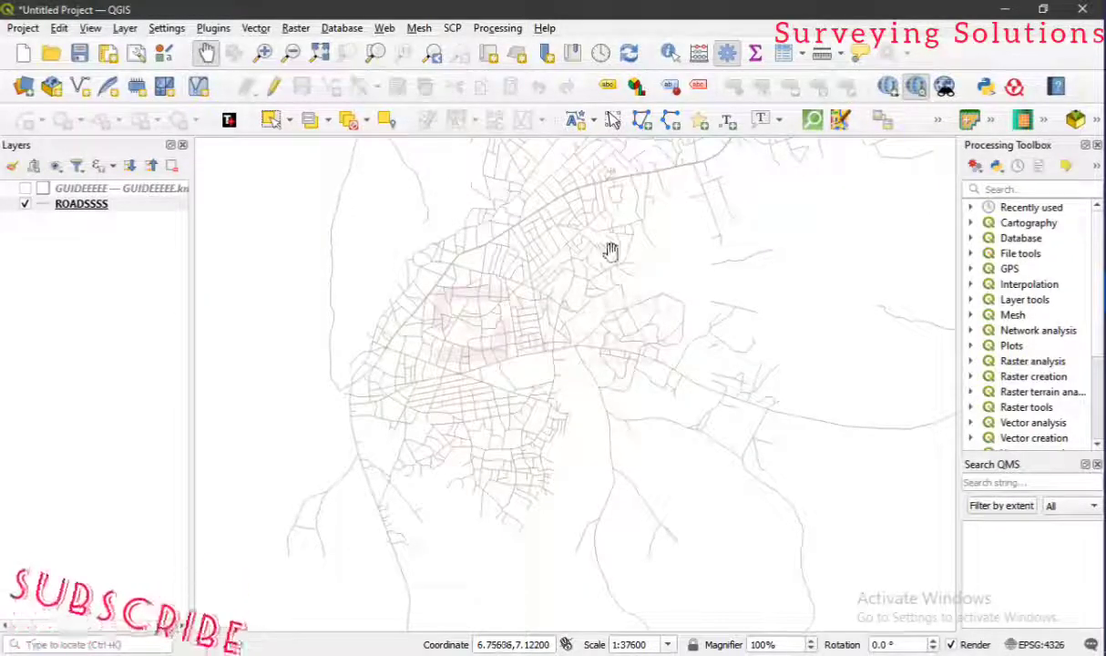
{"action": "left_click_drag", "start_coordinate": [660, 239], "coordinate": [538, 396]}
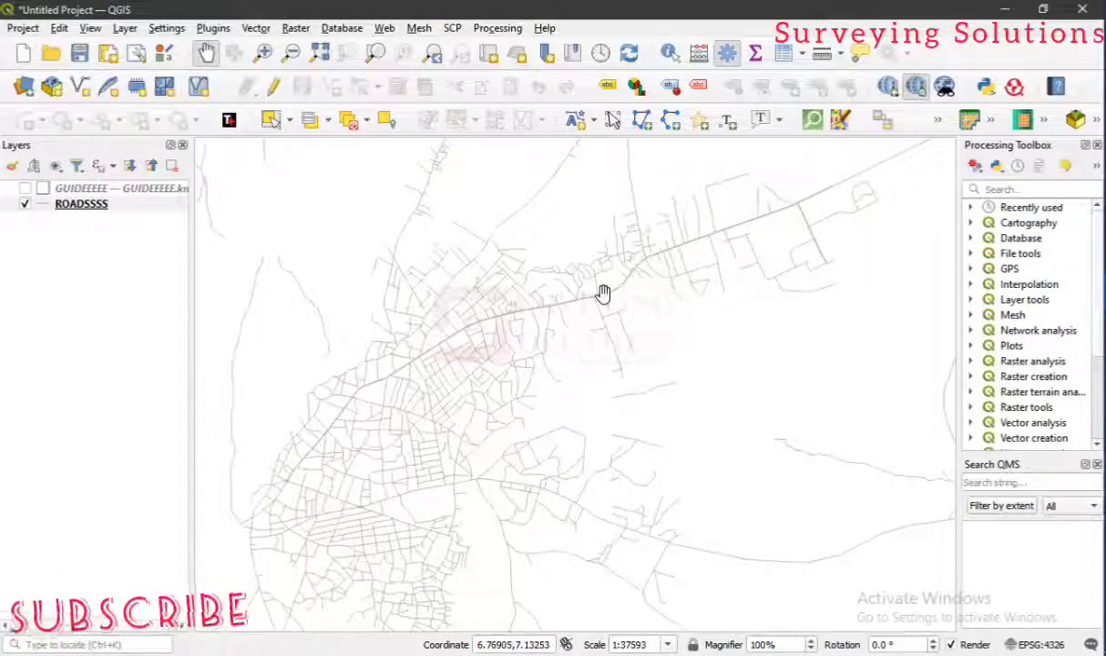
{"action": "scroll", "coordinate": [602, 294], "scroll_direction": "down", "scroll_amount": 1}
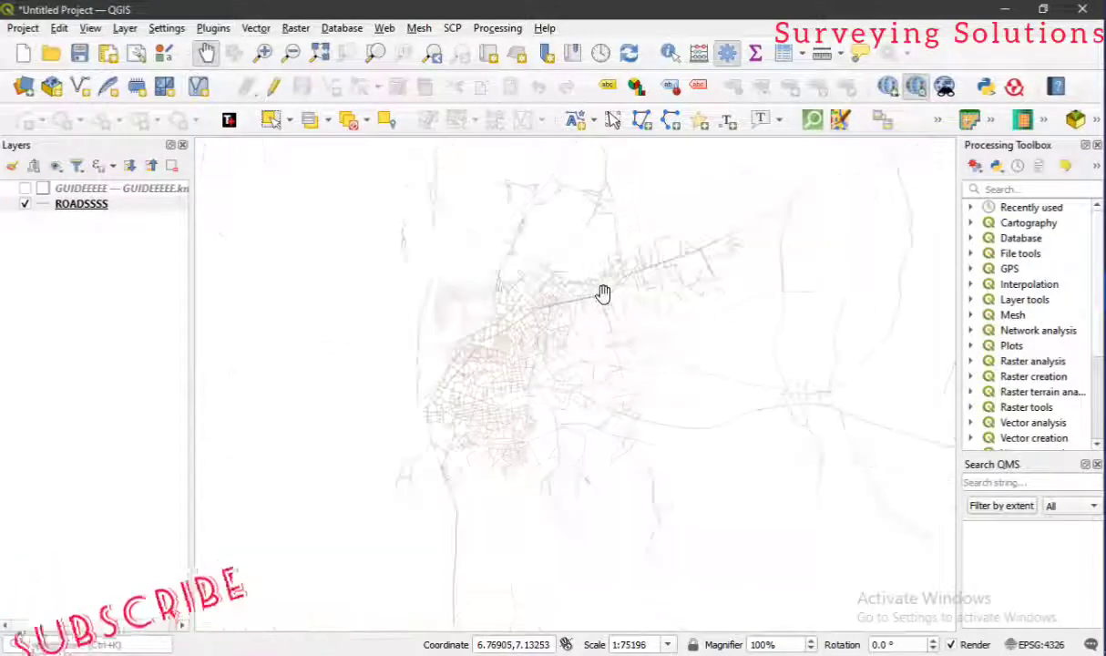
Fit the map to the full extent of the ROADSSSS layer
{"action": "left_click", "coordinate": [141, 210]}
{"action": "right_click", "coordinate": [141, 211]}
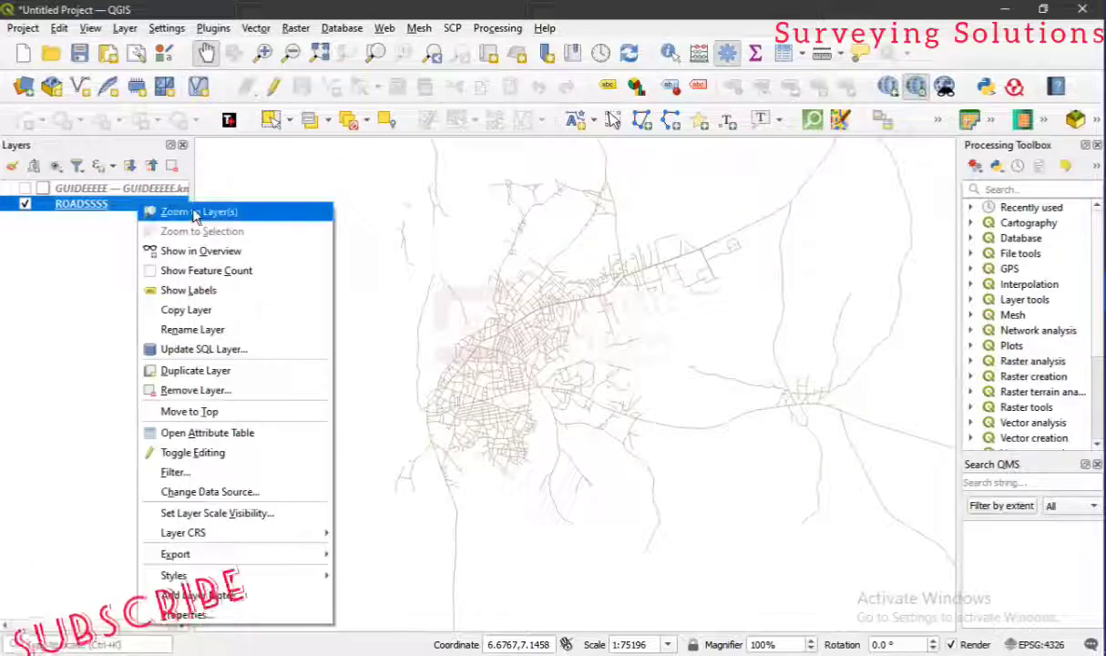
{"action": "left_click", "coordinate": [196, 212]}
Pan and zoom out to centre the town with its outlying roads
{"action": "left_click_drag", "start_coordinate": [430, 474], "coordinate": [412, 343]}
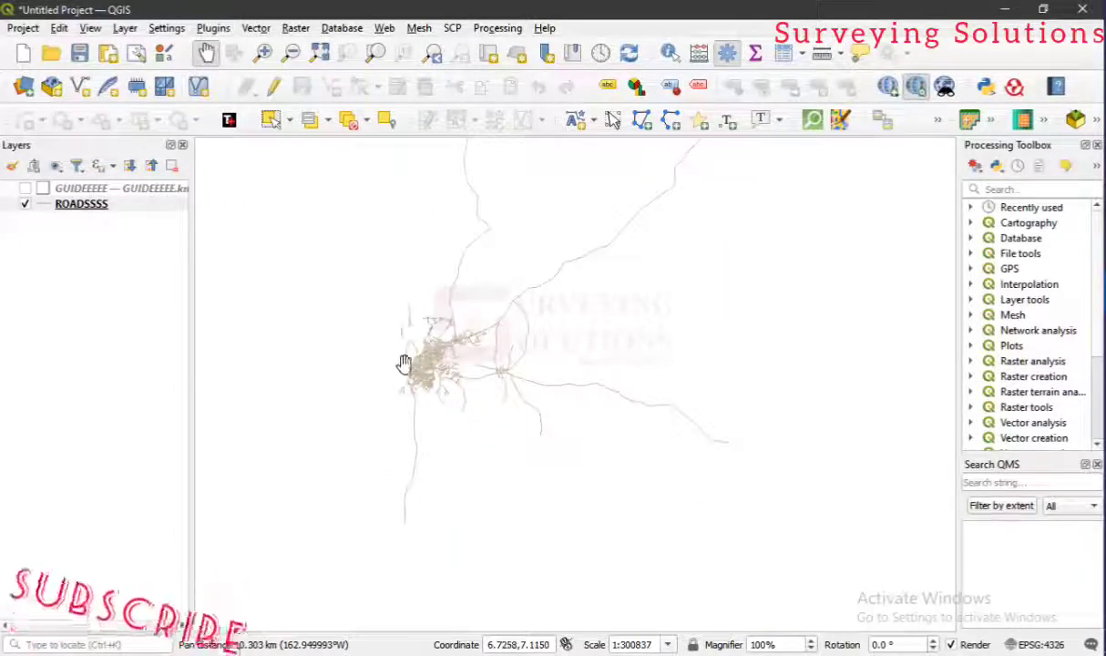
{"action": "scroll", "coordinate": [421, 369], "scroll_direction": "up", "scroll_amount": 2}
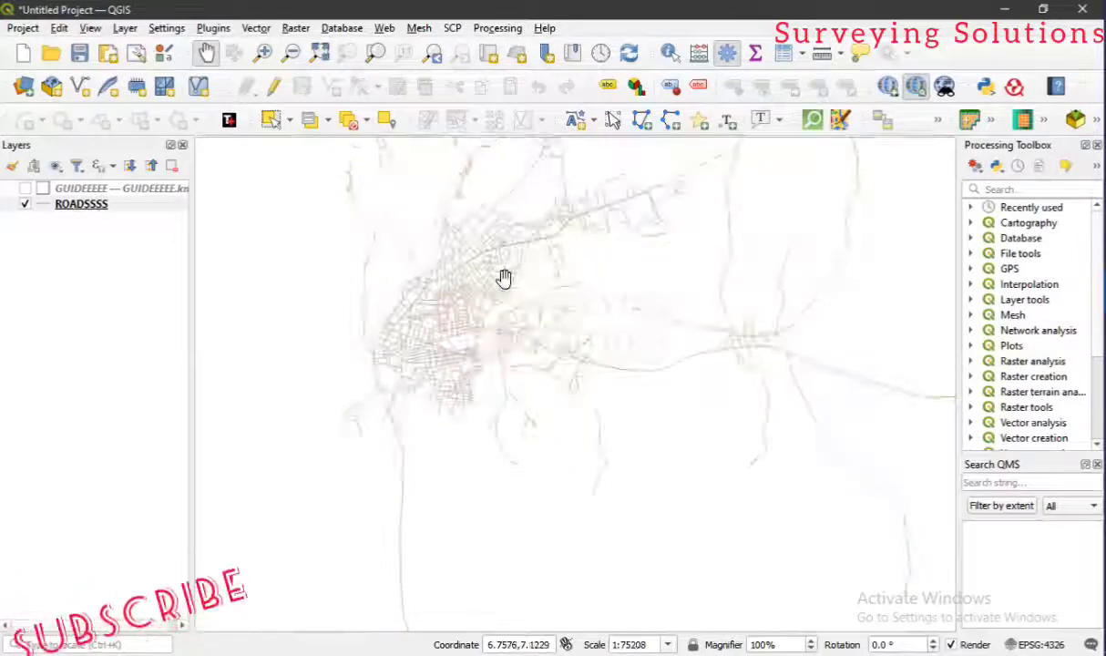
{"action": "left_click_drag", "start_coordinate": [398, 331], "coordinate": [457, 303]}
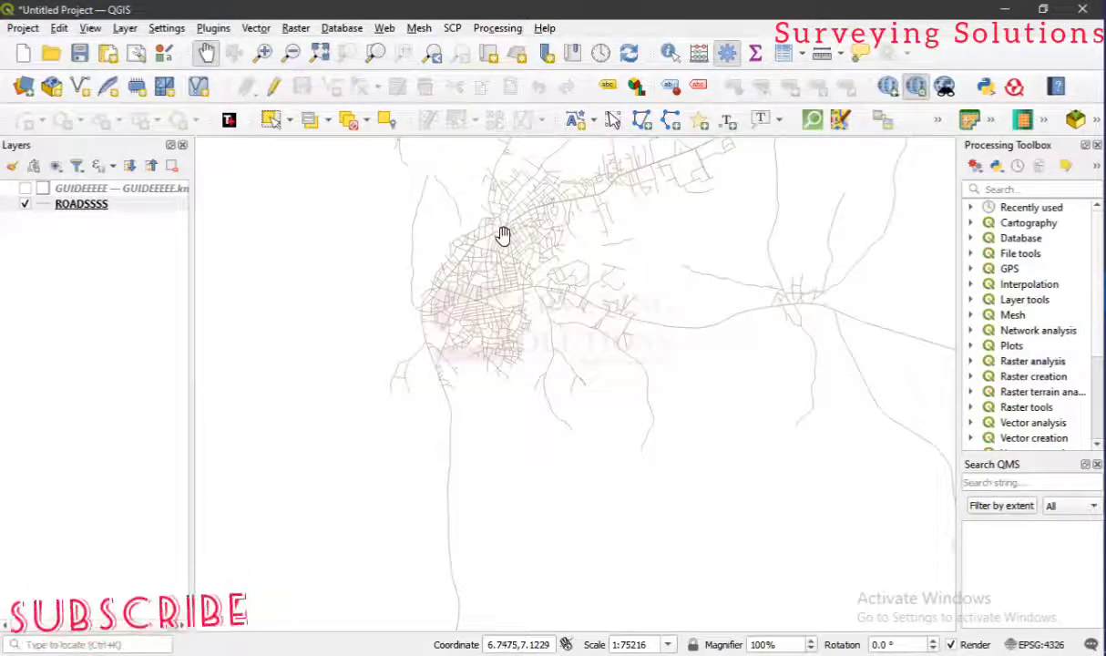
{"action": "left_click", "coordinate": [140, 204]}
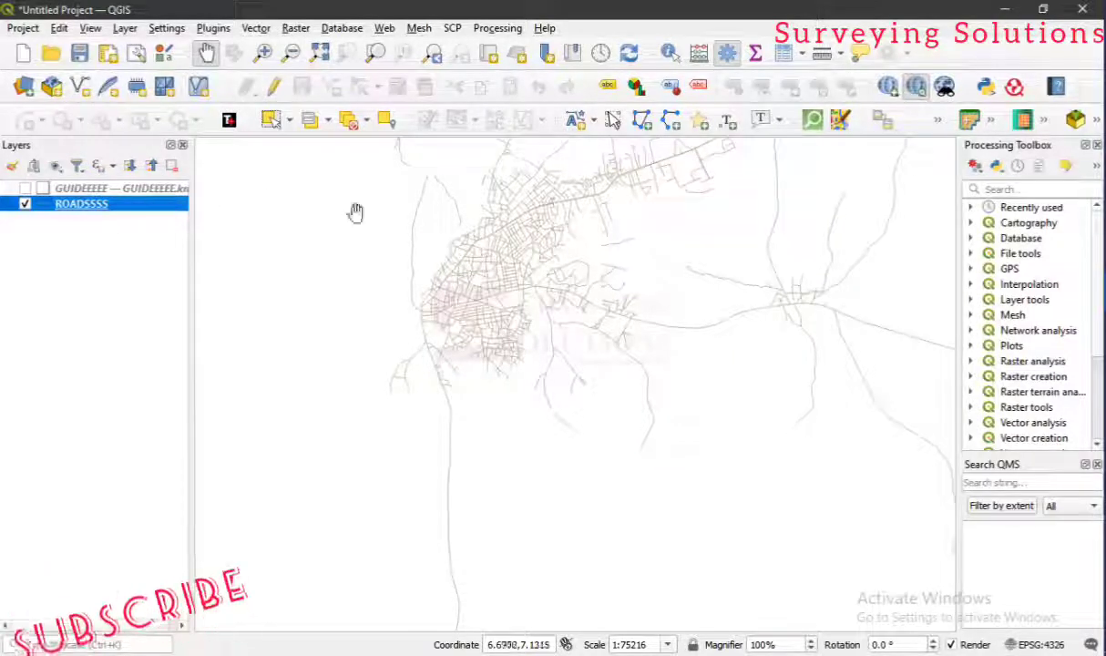
{"action": "scroll", "coordinate": [565, 257], "scroll_direction": "down", "scroll_amount": 1}
{"action": "left_click_drag", "start_coordinate": [563, 257], "coordinate": [516, 297]}
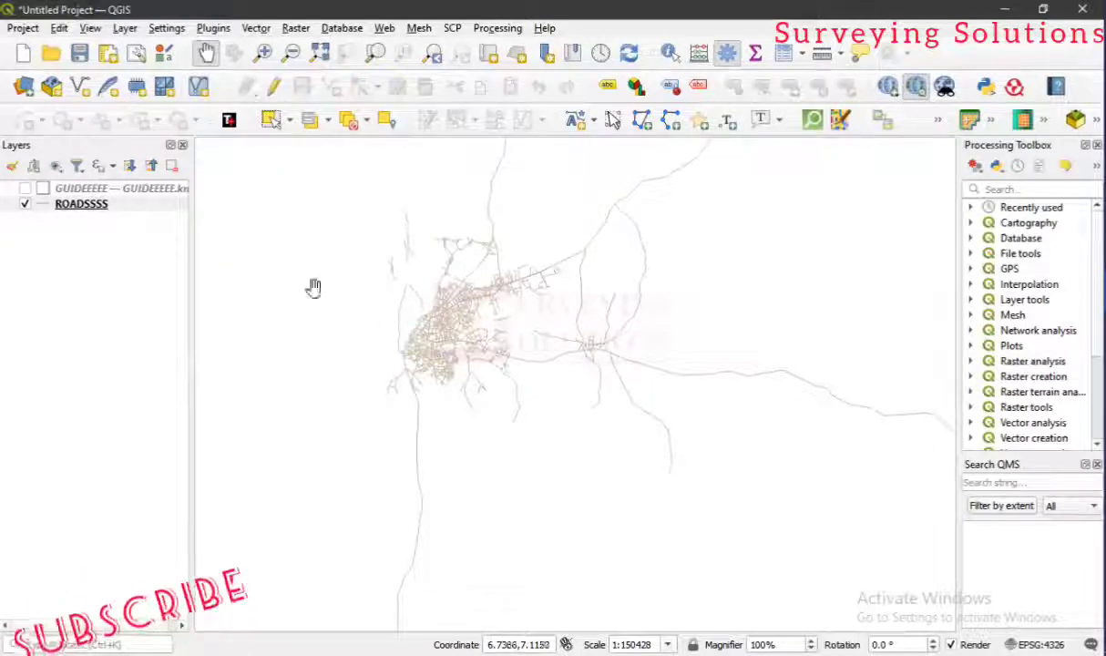
Turn on the GUIDEEEEE boundary layer and zoom the map to its polygon extent
{"action": "left_click", "coordinate": [26, 189]}
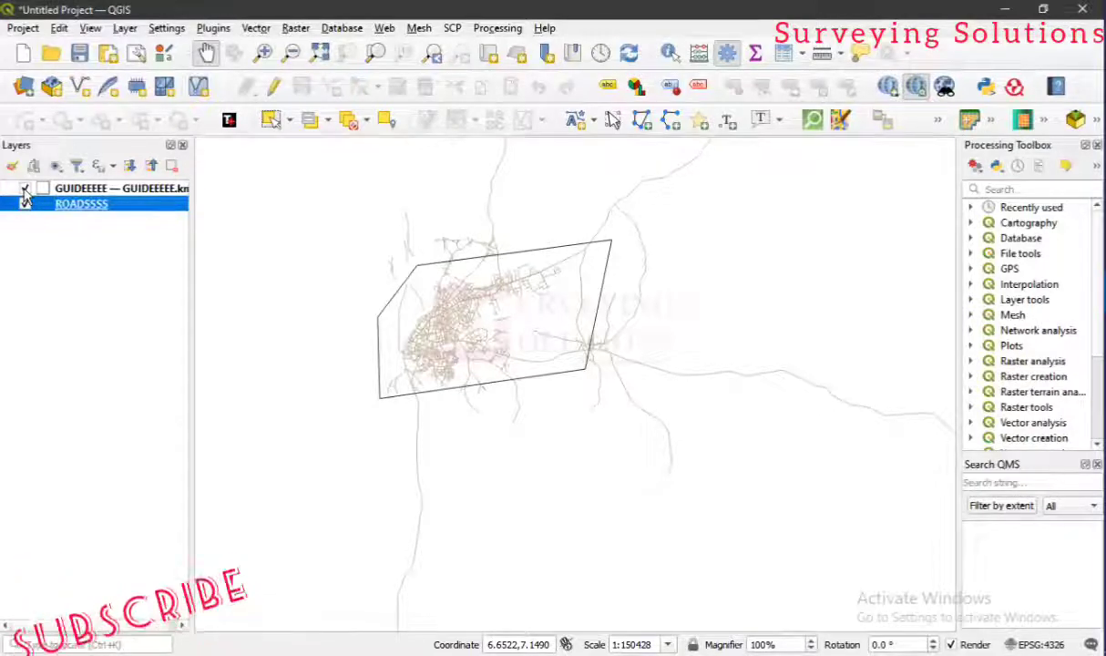
{"action": "left_click", "coordinate": [152, 194]}
{"action": "right_click", "coordinate": [152, 195]}
{"action": "left_click", "coordinate": [179, 196]}
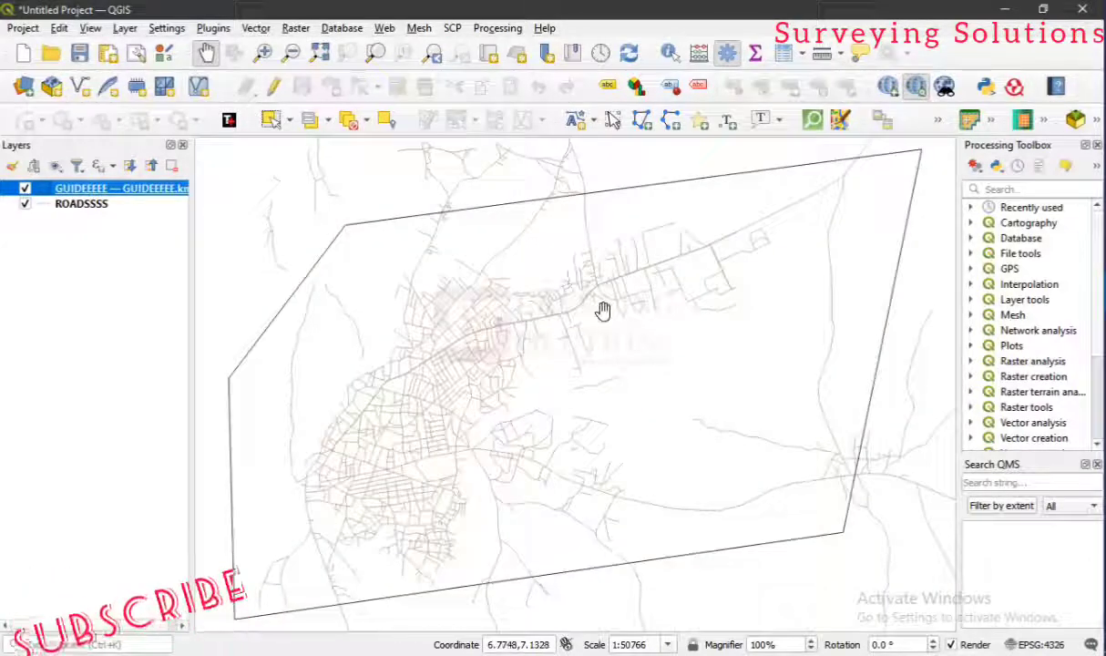
{"action": "scroll", "coordinate": [603, 309], "scroll_direction": "down", "scroll_amount": 1}
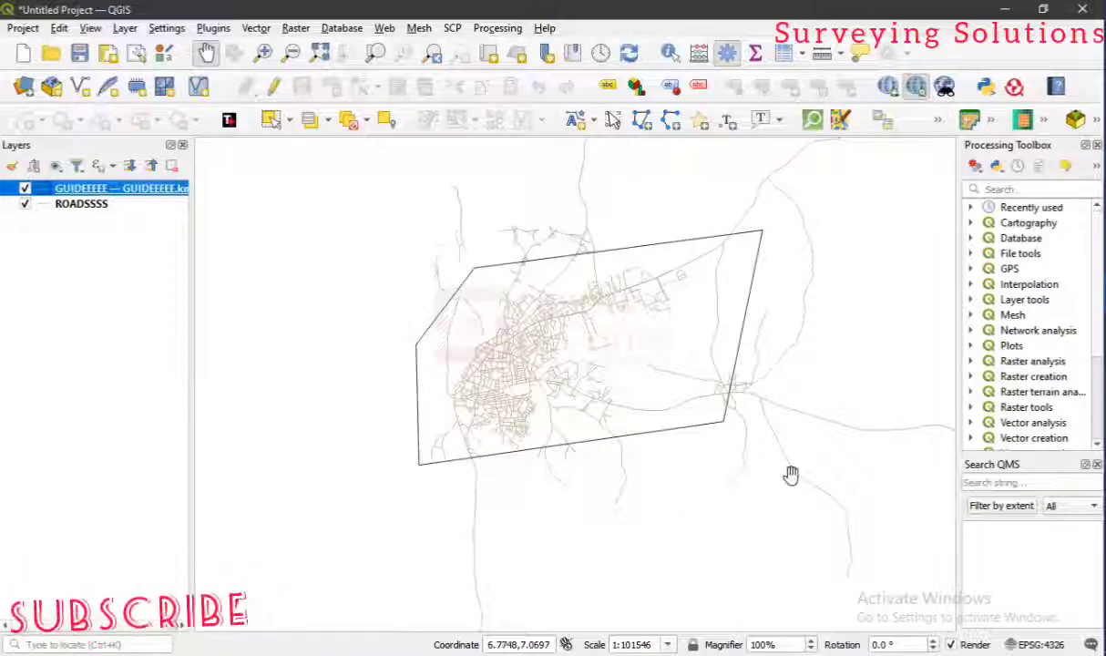
{"action": "right_click", "coordinate": [151, 193]}
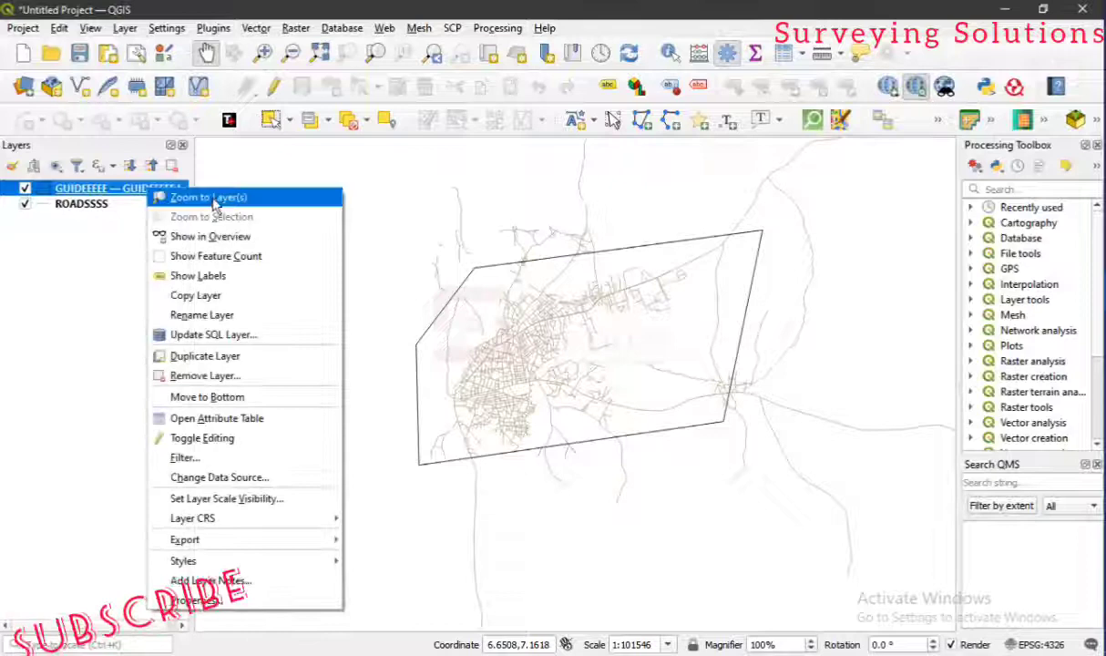
{"action": "left_click", "coordinate": [212, 199]}
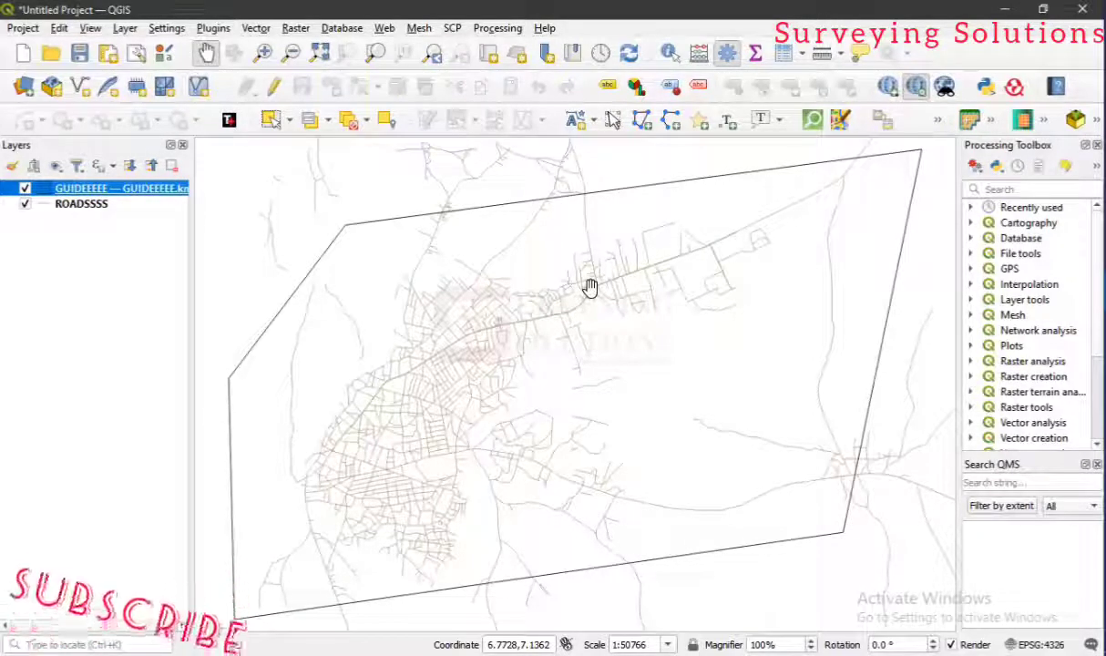
Launch Vector > Geoprocessing Tools > Clip and reposition its dialog window
{"action": "left_click", "coordinate": [257, 29]}
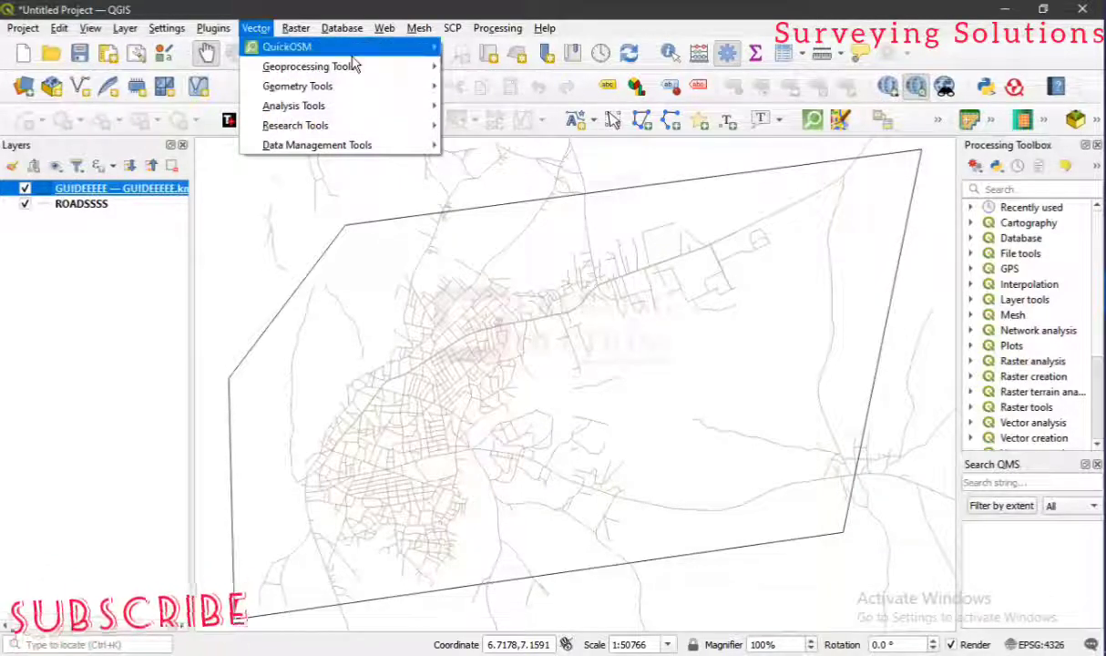
{"action": "mouse_move", "coordinate": [362, 69]}
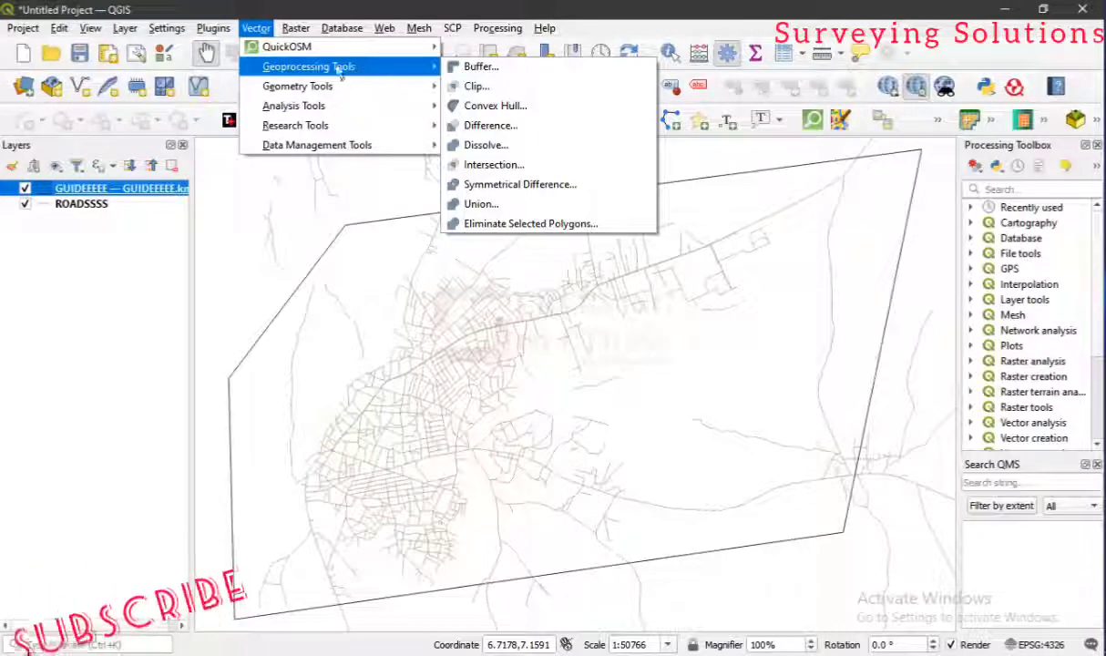
{"action": "left_click", "coordinate": [489, 93]}
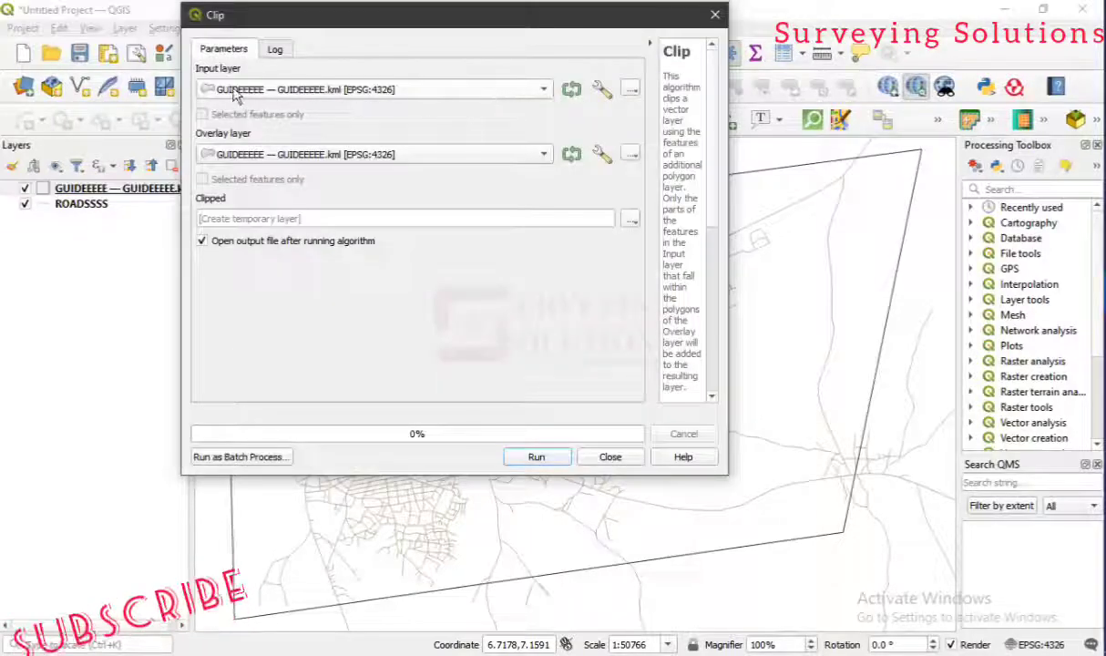
{"action": "left_click_drag", "start_coordinate": [474, 7], "coordinate": [427, 36]}
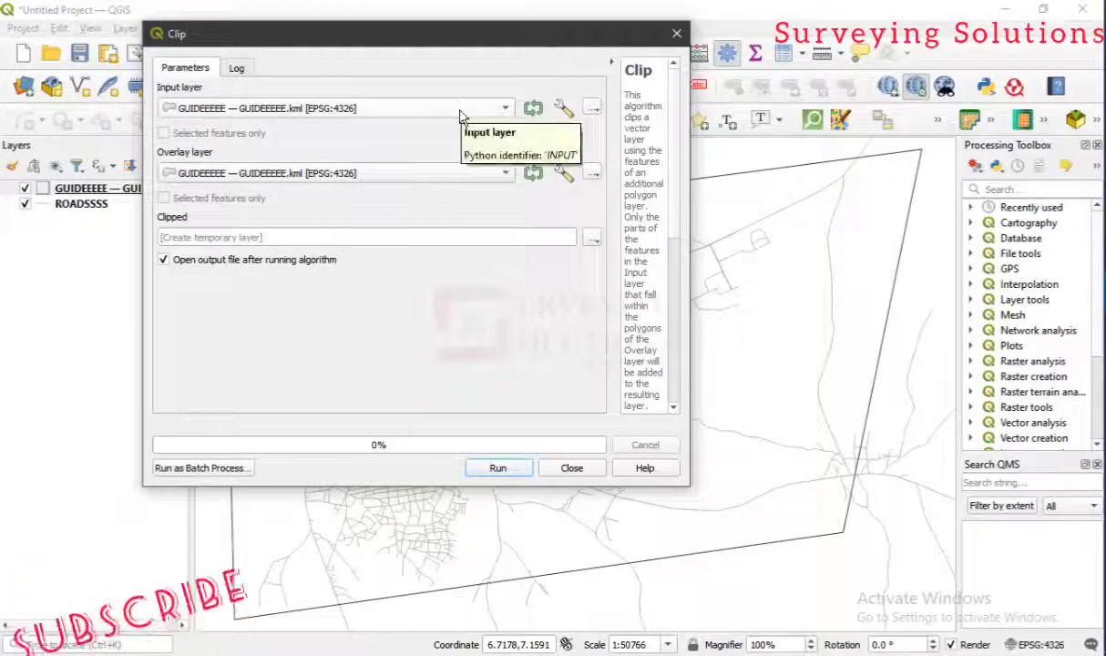
Set ROADSSSS as the input layer and GUIDEEEEE as the overlay layer
{"action": "left_click", "coordinate": [414, 109]}
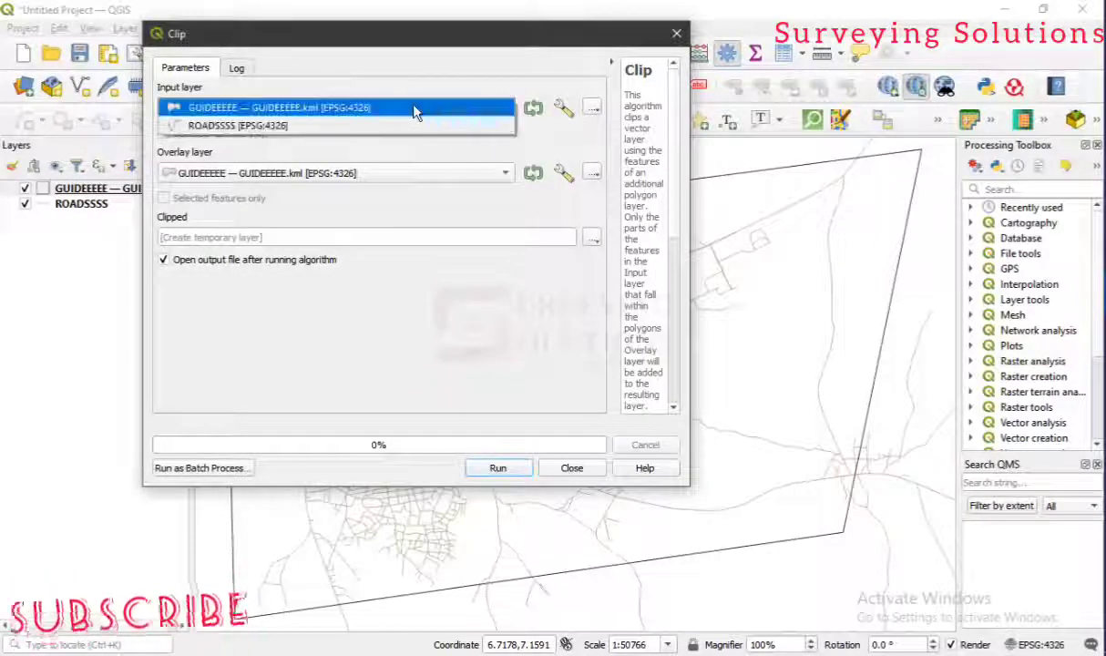
{"action": "left_click", "coordinate": [346, 127]}
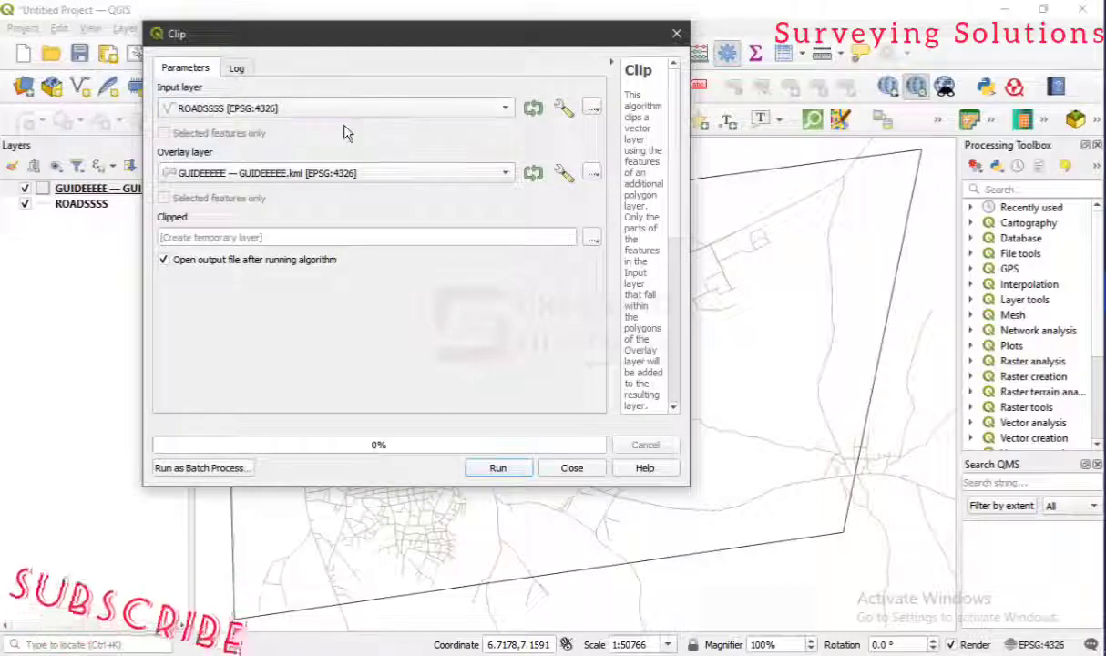
{"action": "left_click", "coordinate": [279, 178]}
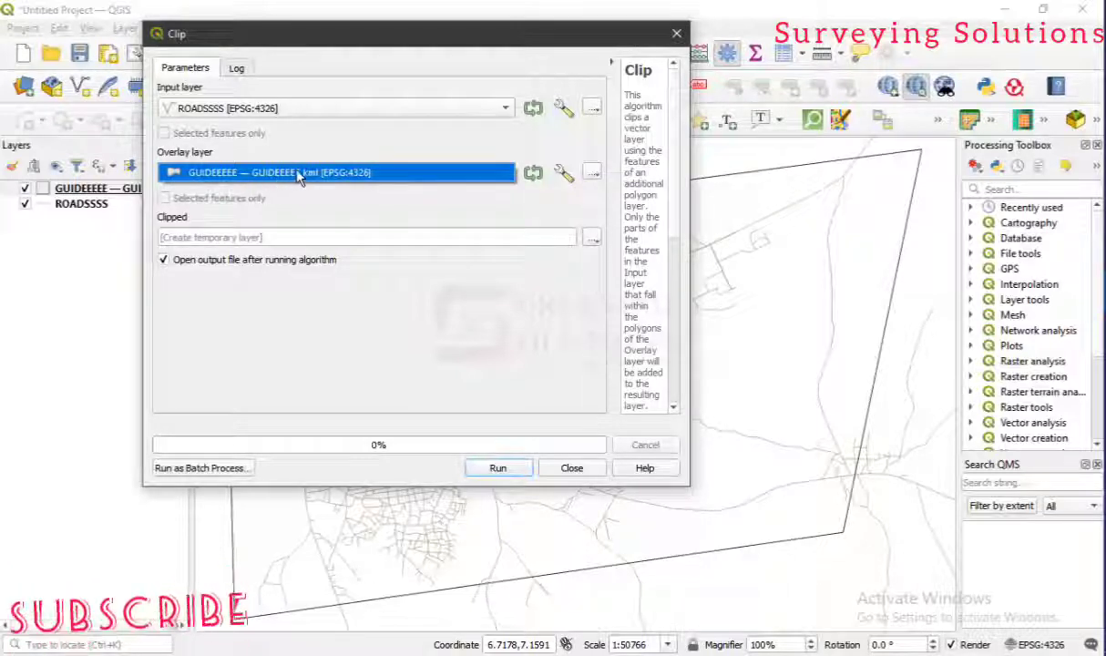
{"action": "left_click", "coordinate": [328, 178]}
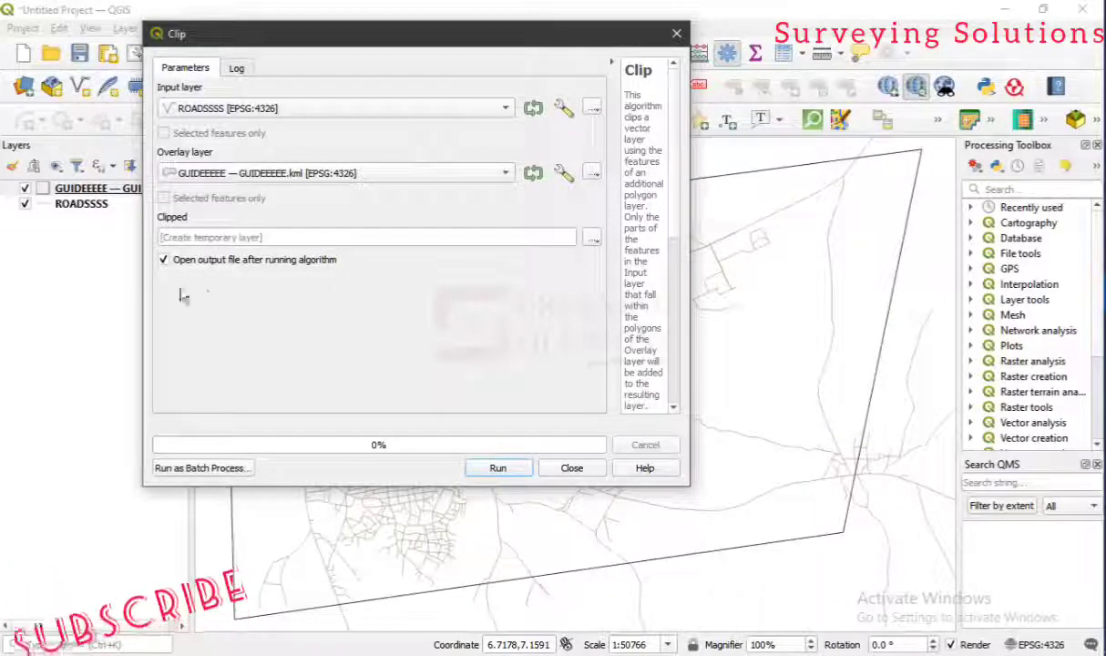
{"action": "left_click", "coordinate": [239, 69]}
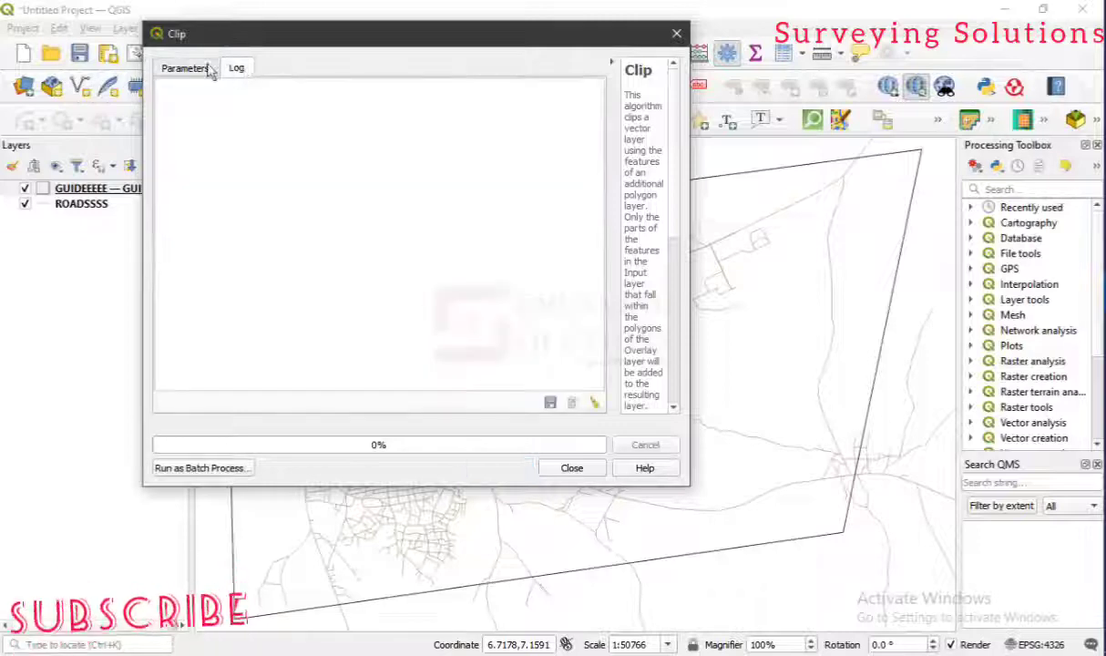
{"action": "left_click", "coordinate": [189, 69]}
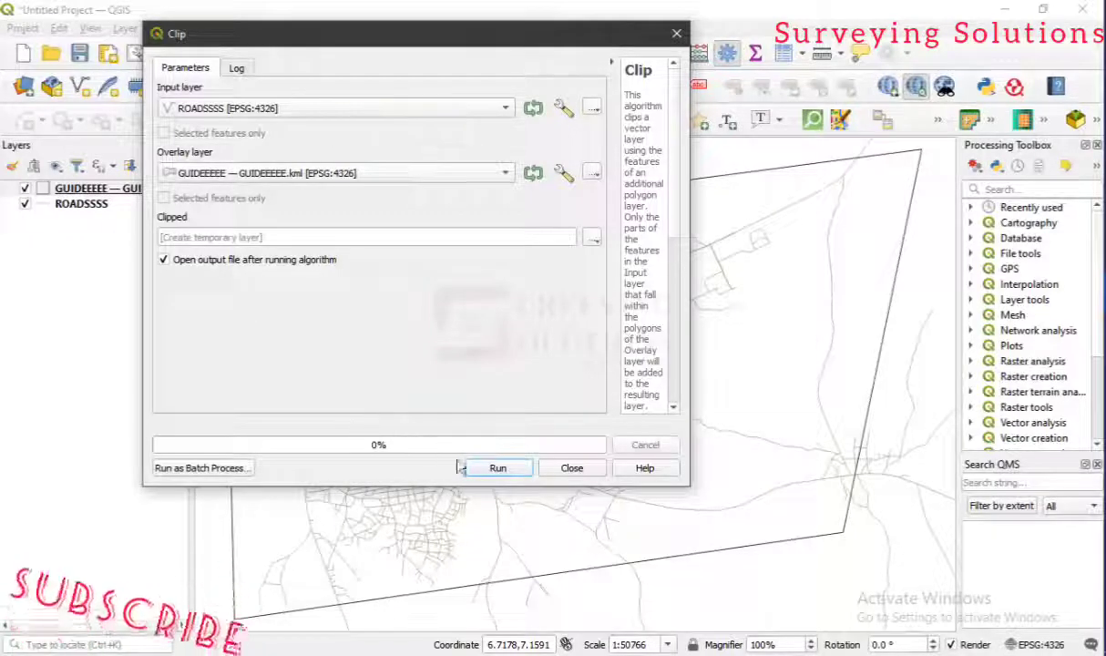
Run the clip, hide the GUIDEEEEE polygon, and close the Clip dialog
{"action": "left_click", "coordinate": [497, 468]}
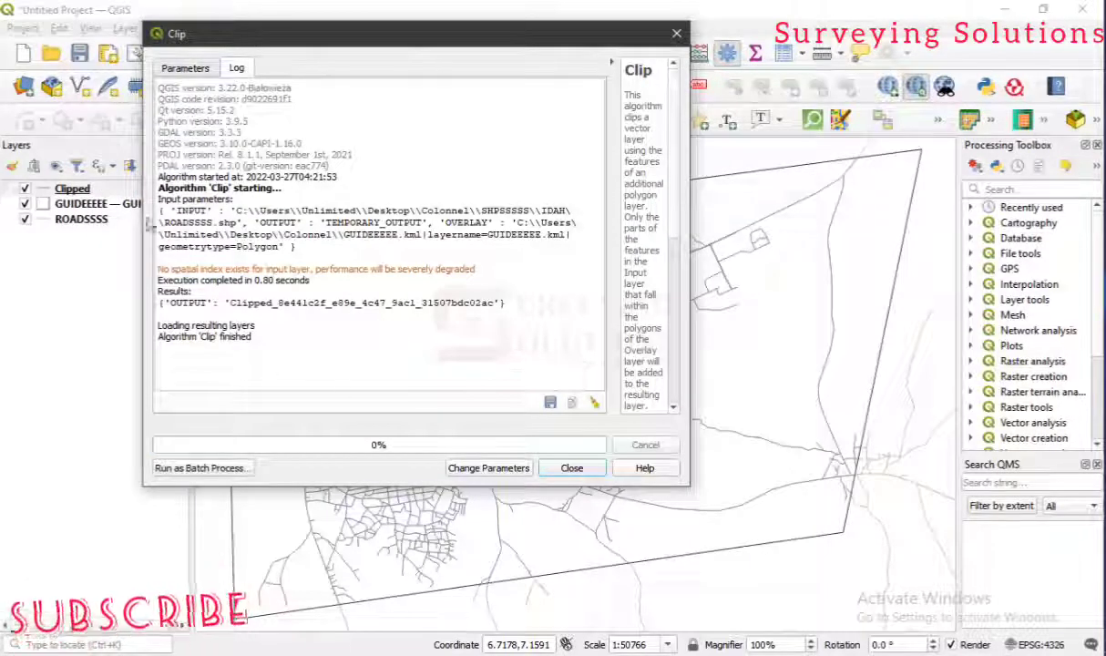
{"action": "left_click", "coordinate": [41, 203]}
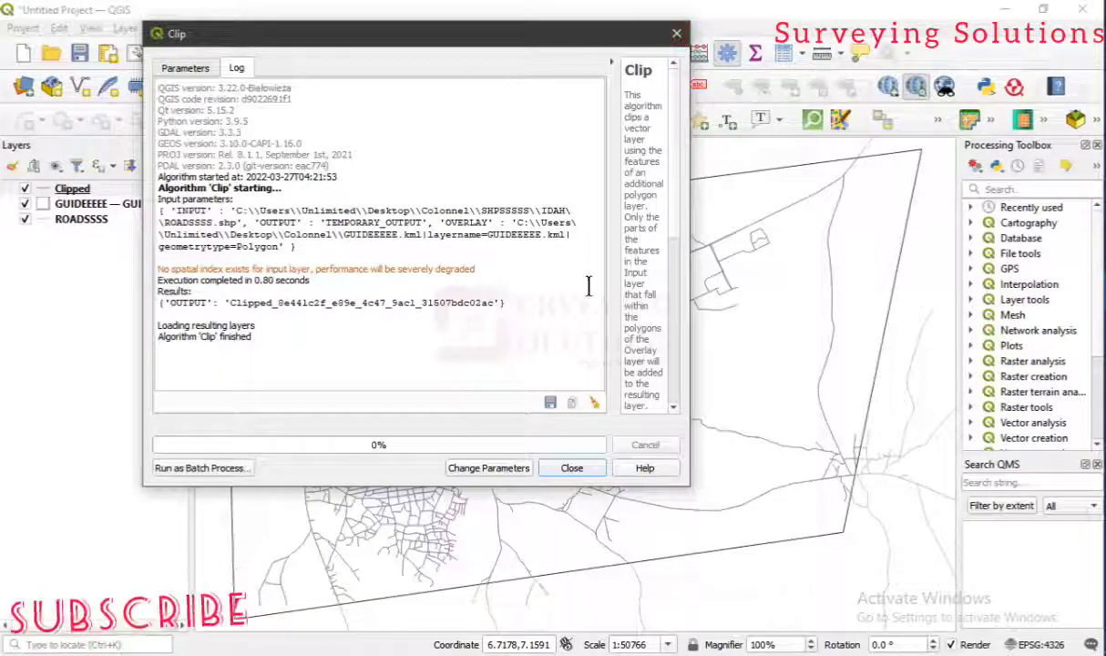
{"action": "left_click", "coordinate": [572, 467]}
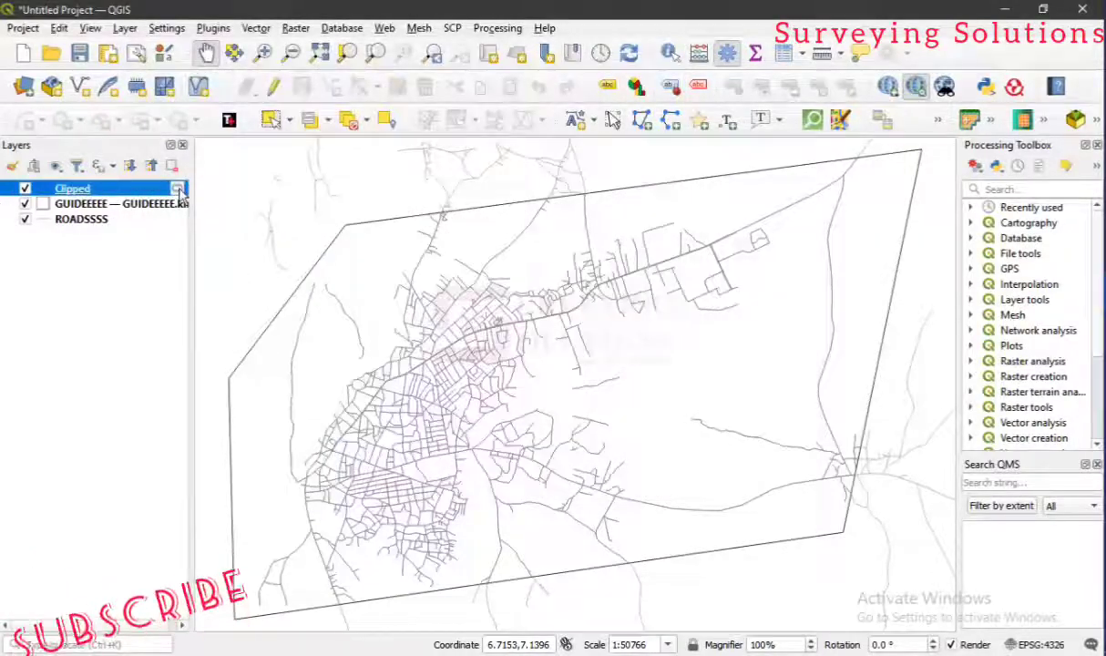
Zoom to the Clipped layer and compare layers, leaving ROADSSSS hidden and GUIDEEEEE visible
{"action": "mouse_move", "coordinate": [180, 192]}
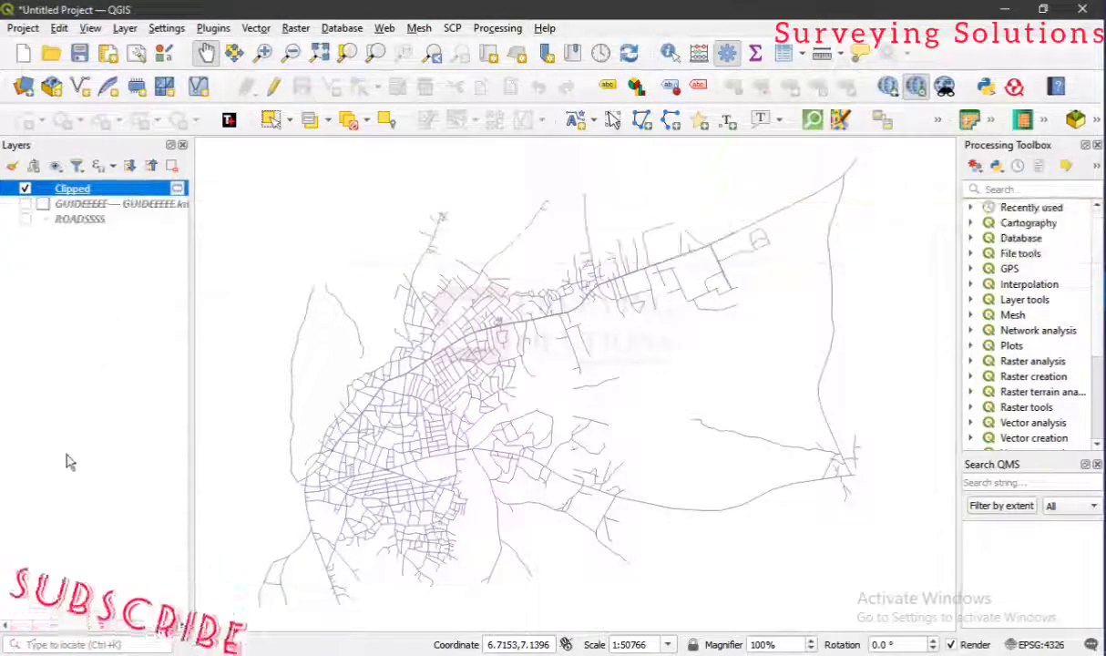
{"action": "right_click", "coordinate": [131, 194]}
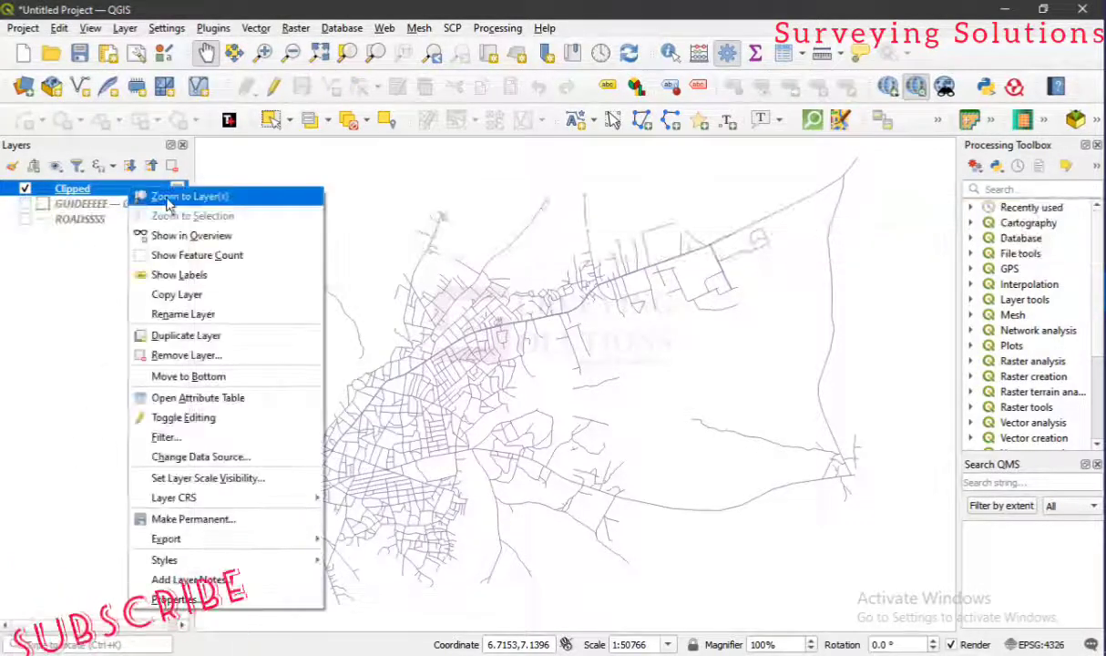
{"action": "left_click", "coordinate": [161, 197]}
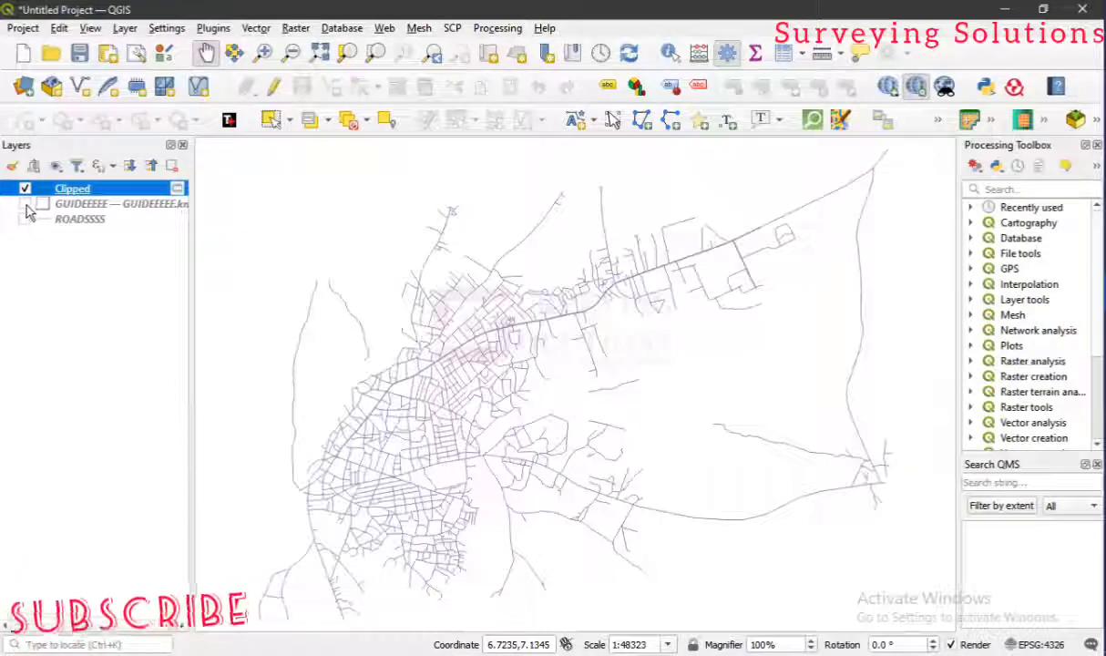
{"action": "left_click", "coordinate": [26, 205]}
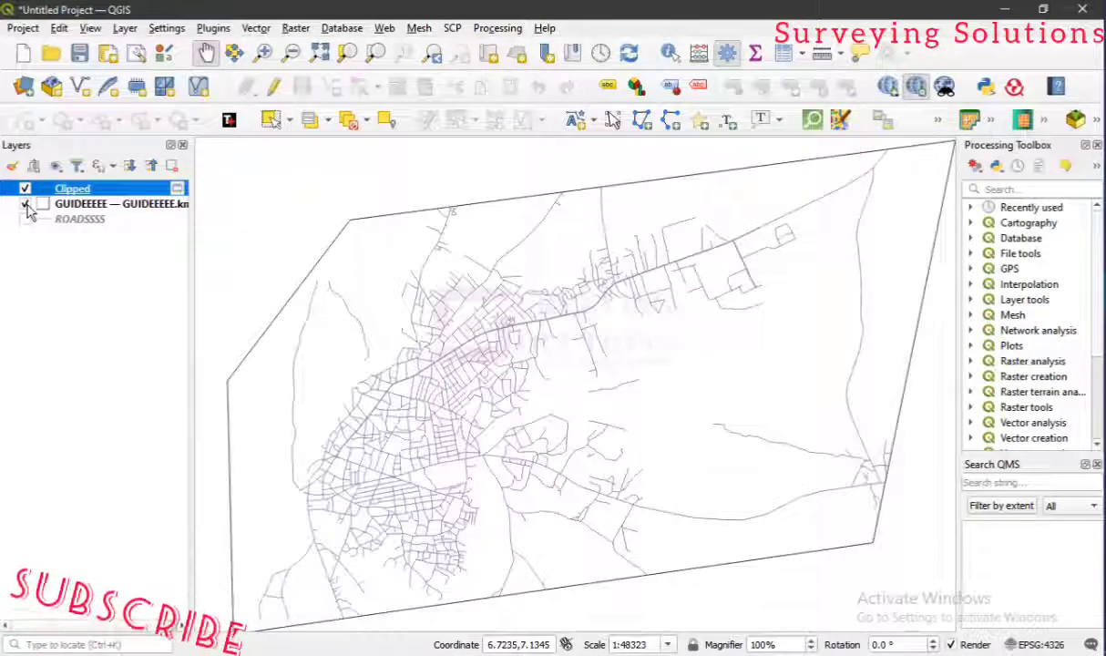
{"action": "left_click", "coordinate": [25, 205]}
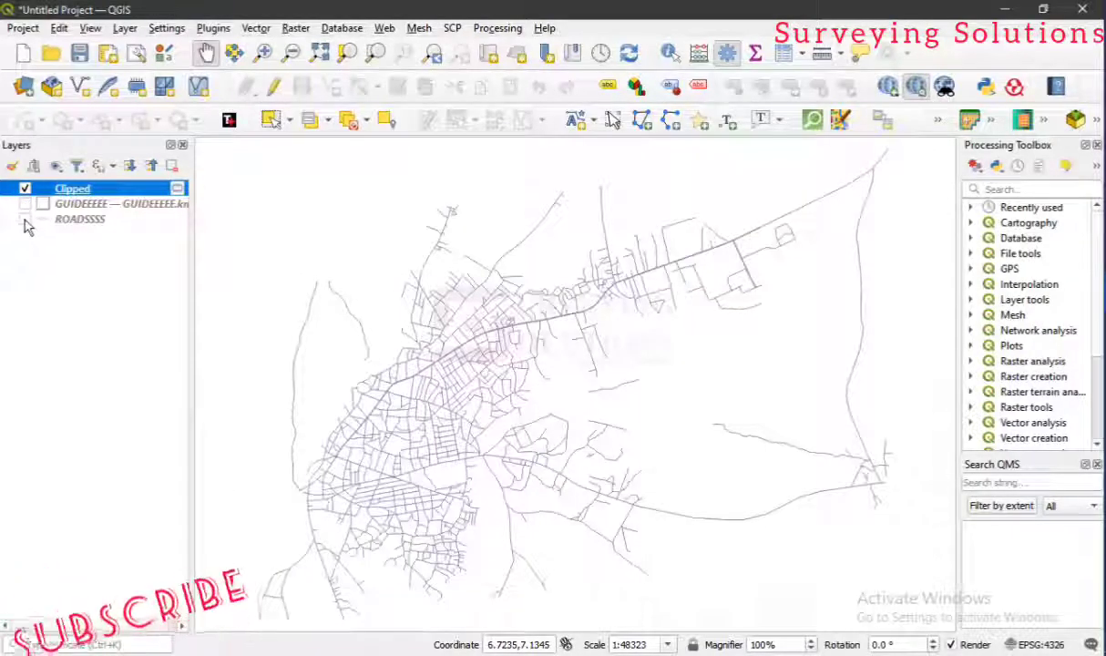
{"action": "left_click", "coordinate": [25, 219]}
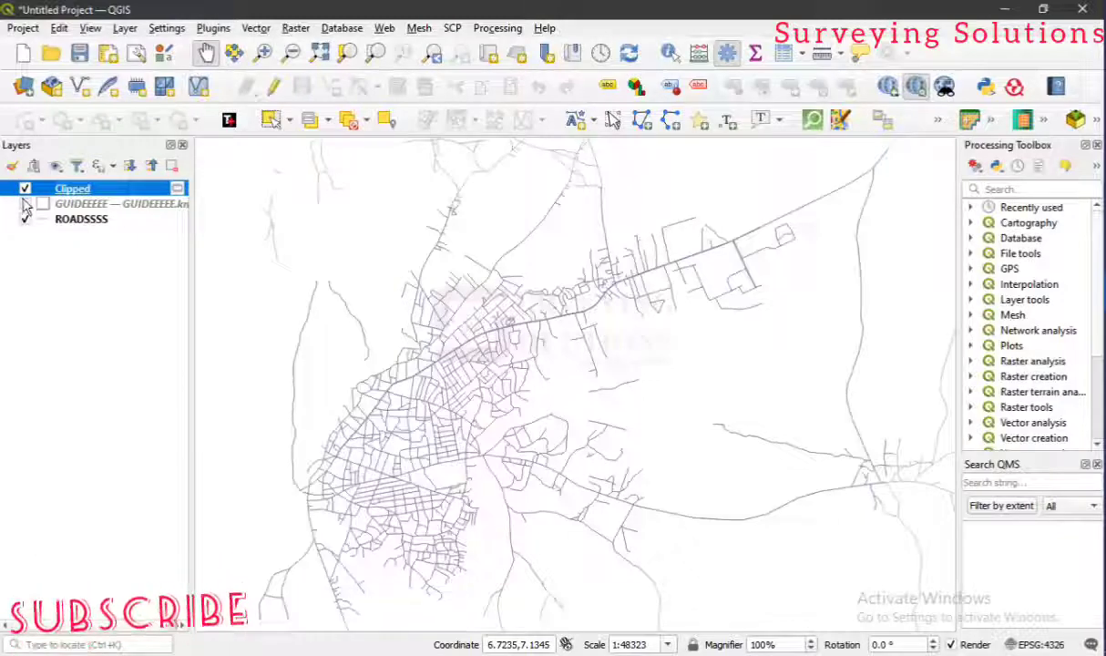
{"action": "left_click", "coordinate": [24, 189]}
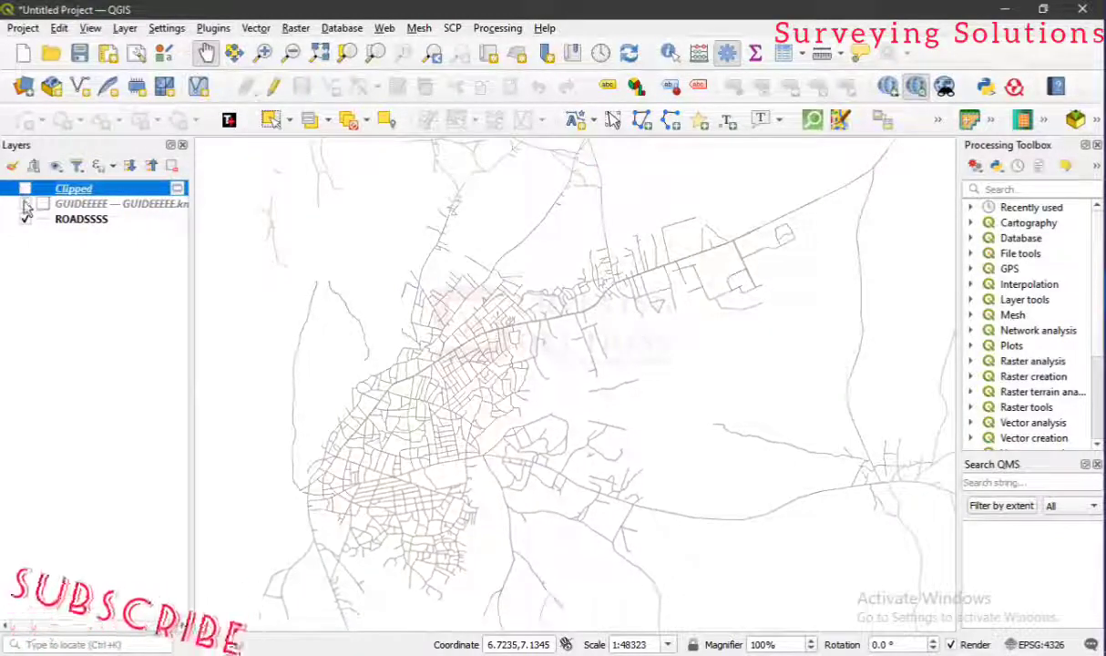
{"action": "left_click", "coordinate": [24, 205]}
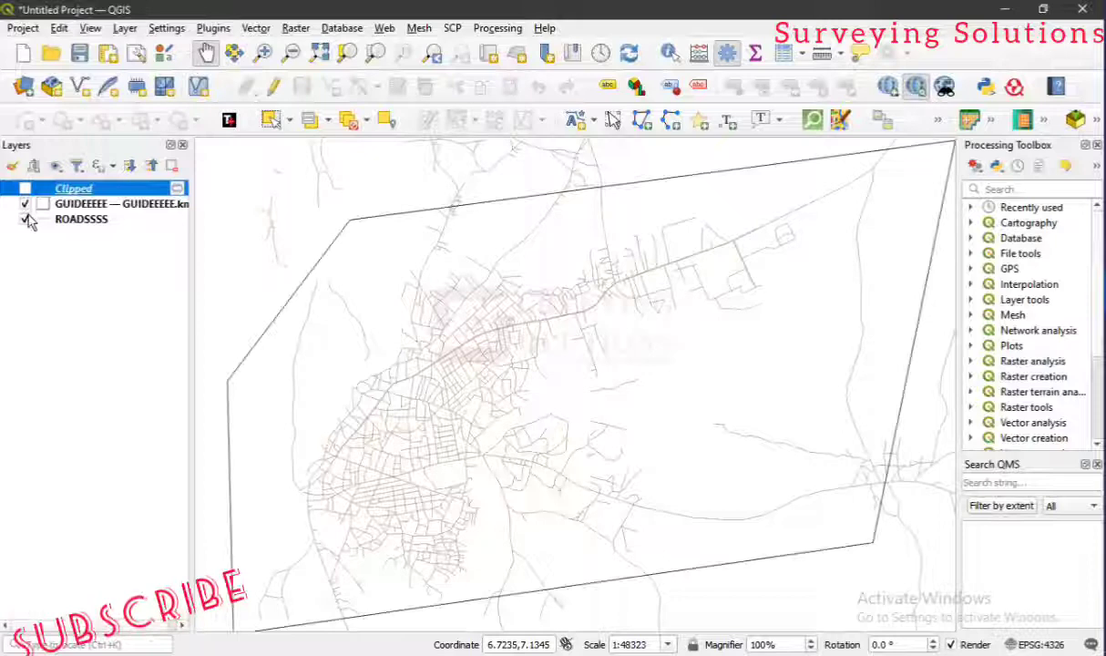
{"action": "left_click", "coordinate": [25, 189]}
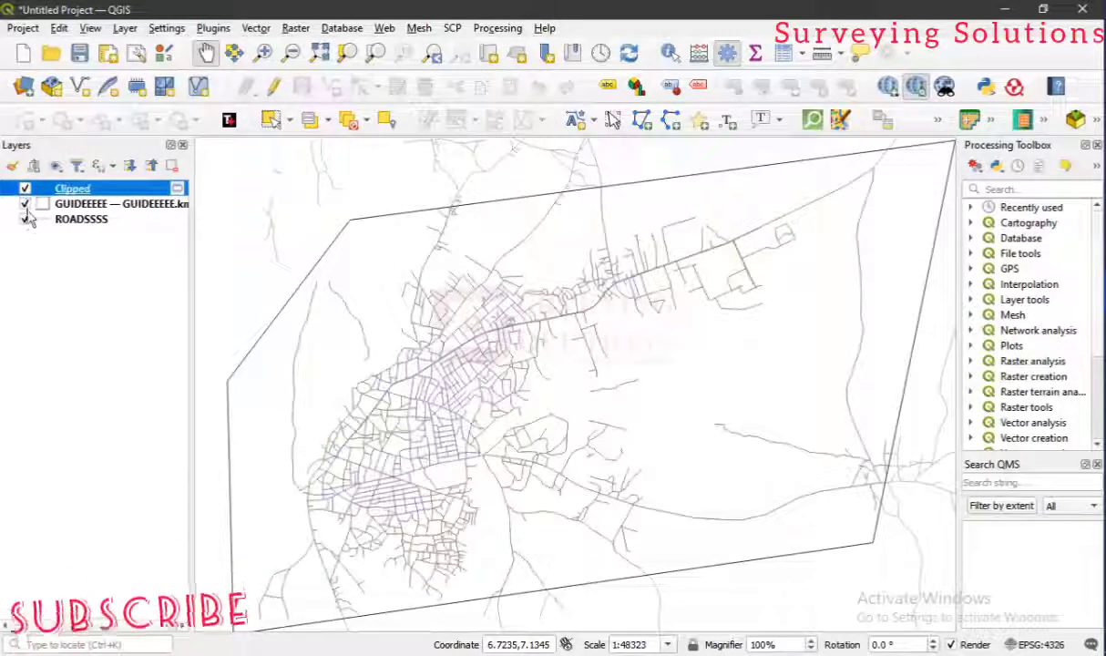
{"action": "left_click", "coordinate": [25, 220]}
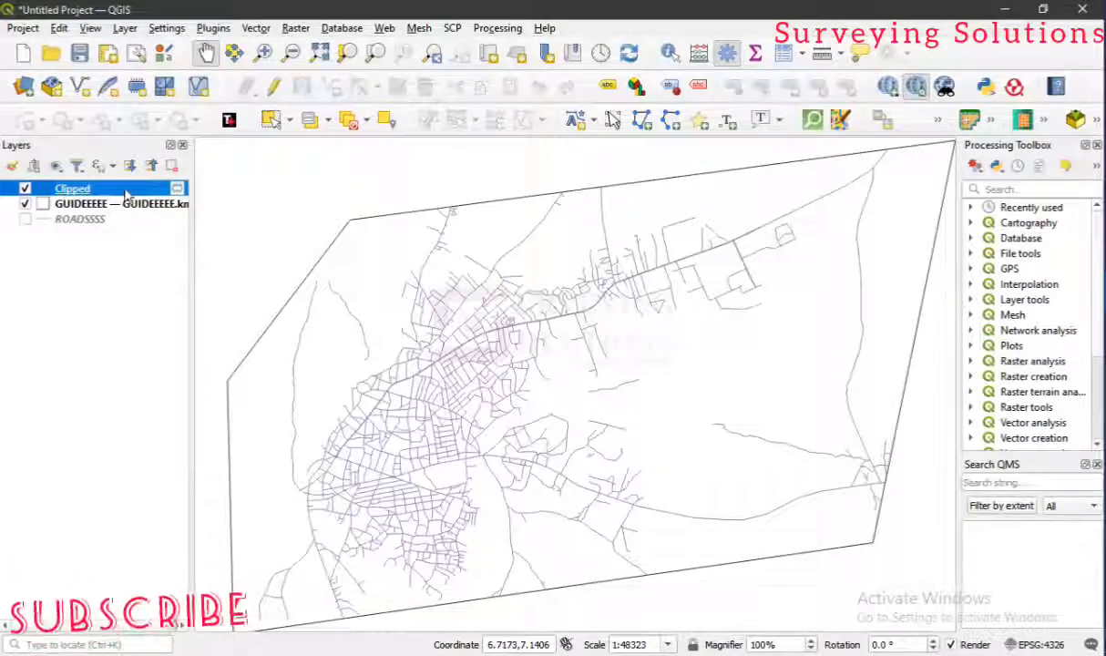
Refit the map to the Clipped layer's full extent
{"action": "right_click", "coordinate": [125, 192]}
{"action": "left_click", "coordinate": [198, 195]}
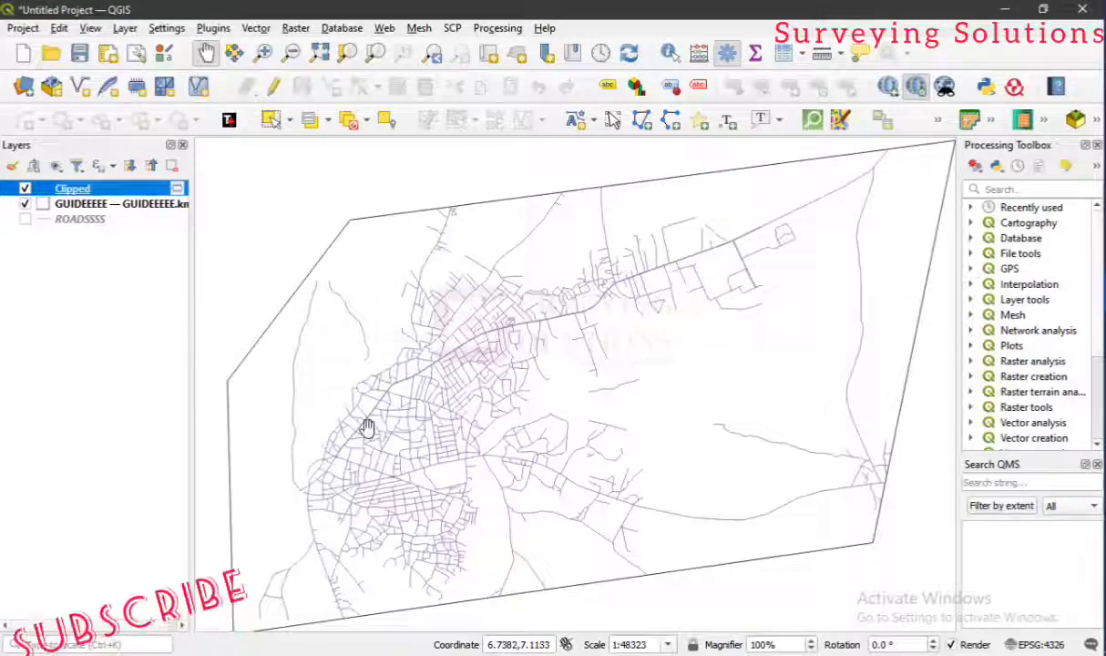
{"action": "scroll", "coordinate": [367, 428], "scroll_direction": "up", "scroll_amount": 4}
{"action": "scroll", "coordinate": [420, 338], "scroll_direction": "down", "scroll_amount": 5}
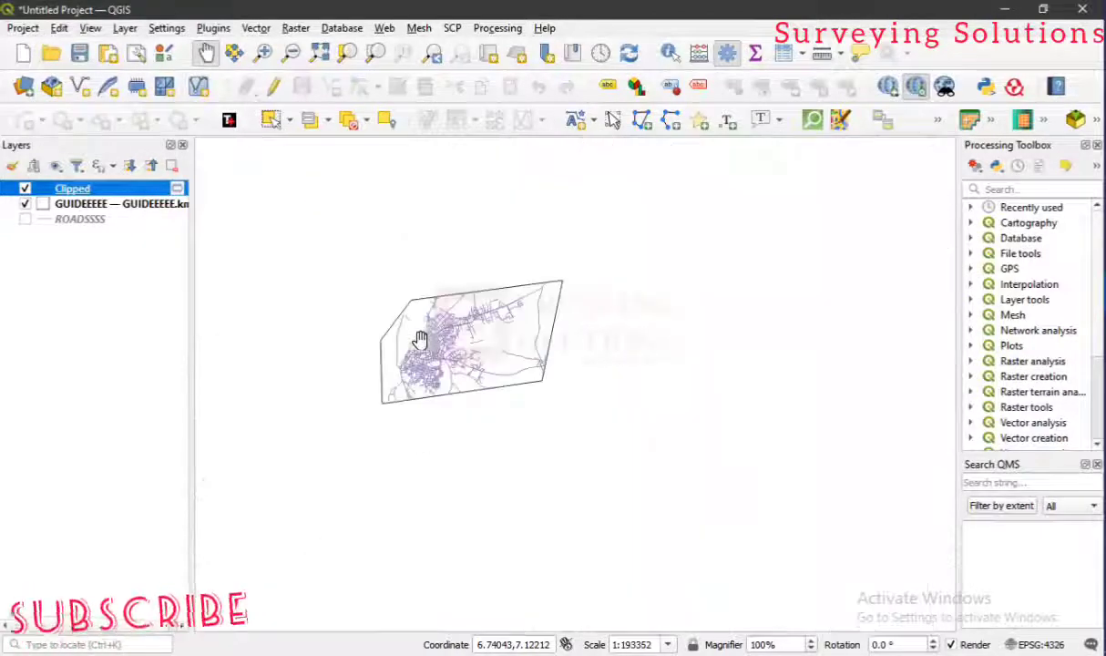
{"action": "scroll", "coordinate": [439, 330], "scroll_direction": "up", "scroll_amount": 2}
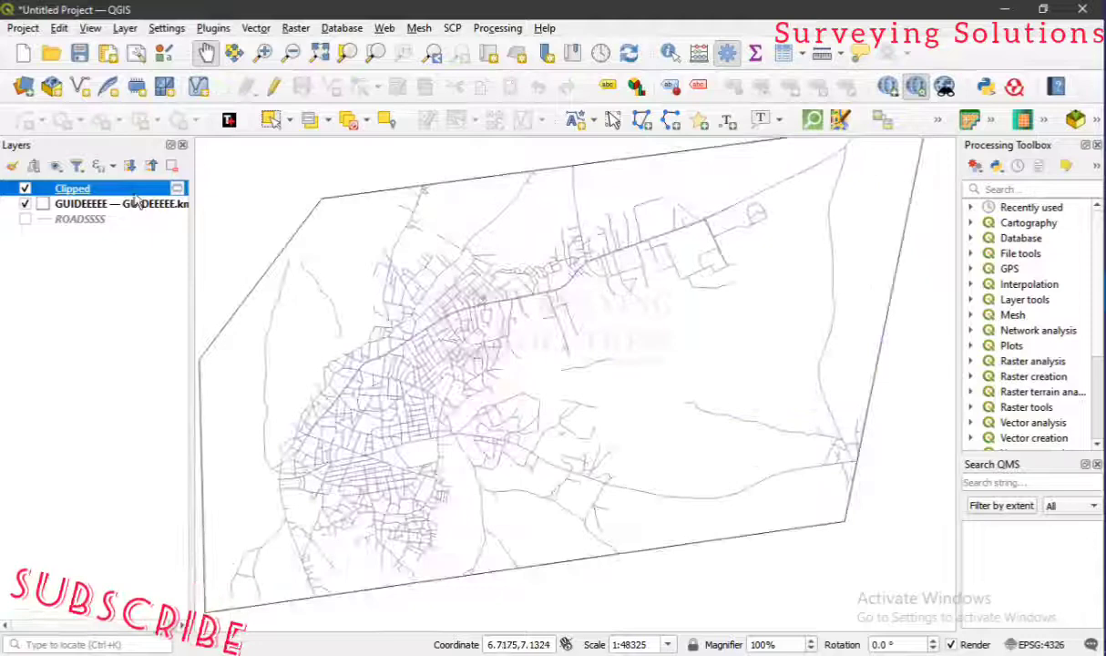
{"action": "right_click", "coordinate": [137, 192]}
{"action": "left_click", "coordinate": [184, 199]}
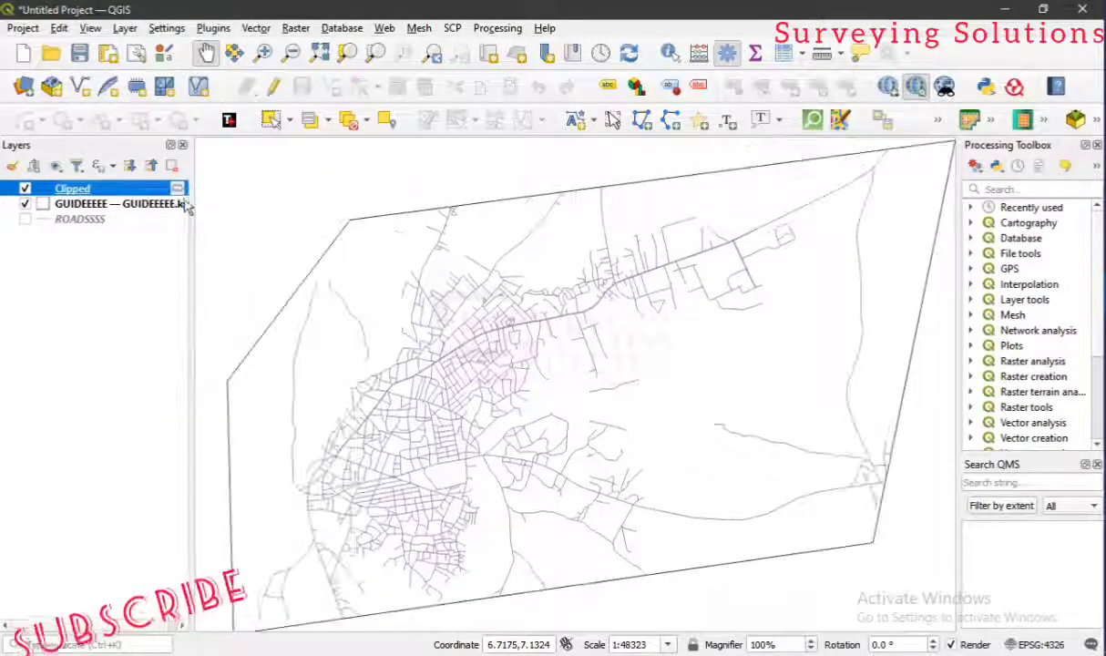
{"action": "right_click", "coordinate": [81, 191]}
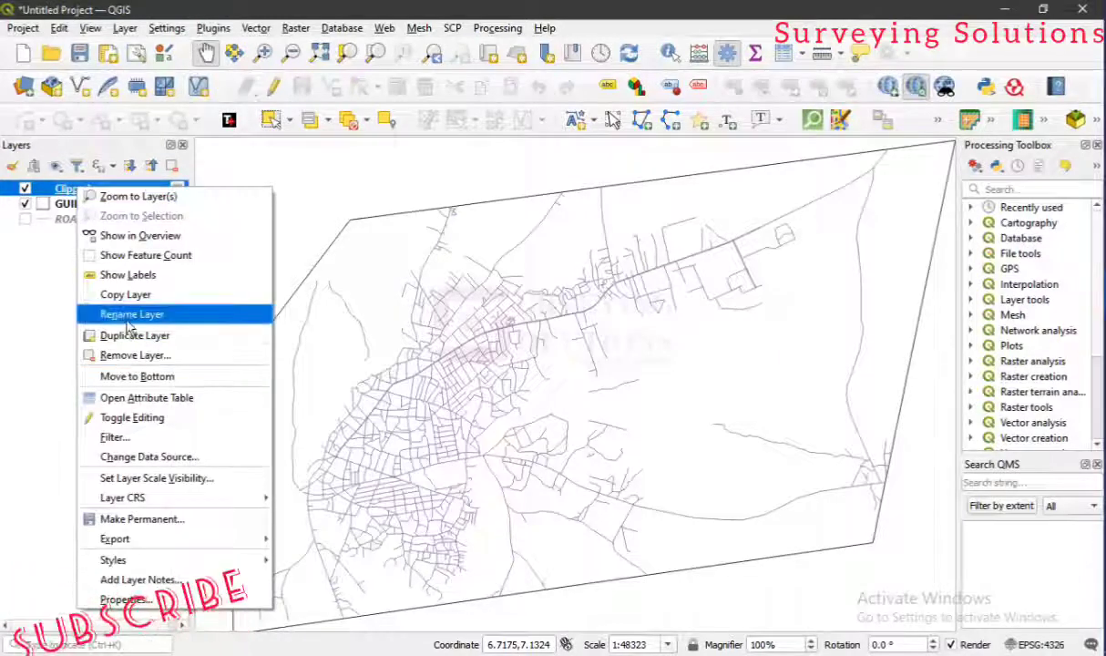
{"action": "left_click", "coordinate": [130, 315]}
{"action": "left_click", "coordinate": [94, 191]}
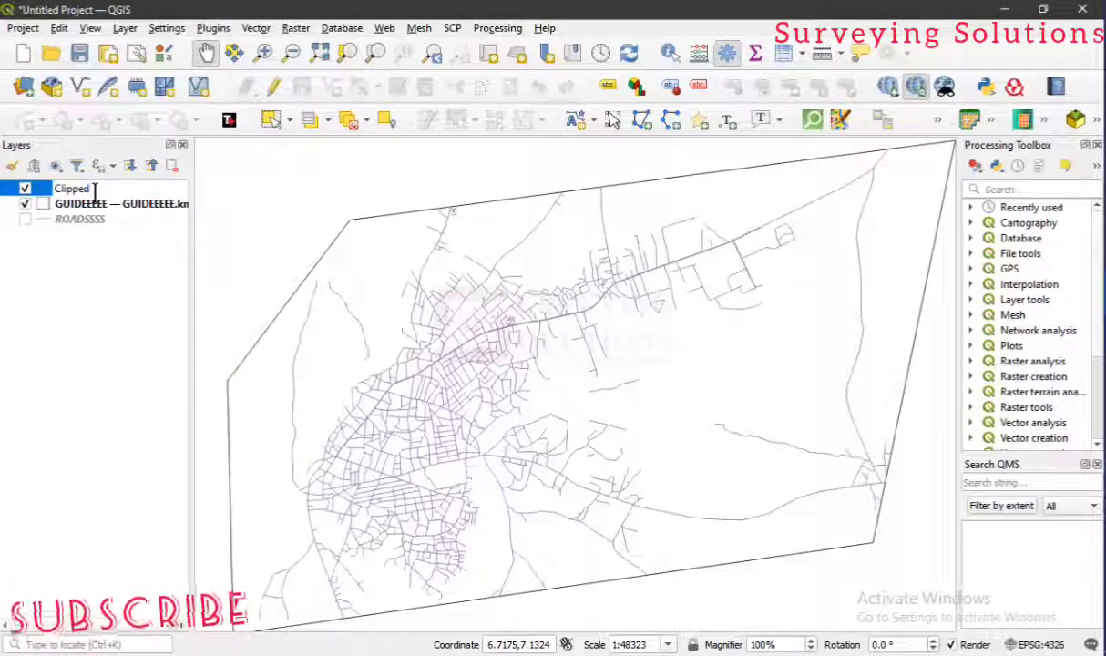
{"action": "left_click", "coordinate": [76, 258]}
{"action": "left_click", "coordinate": [117, 192]}
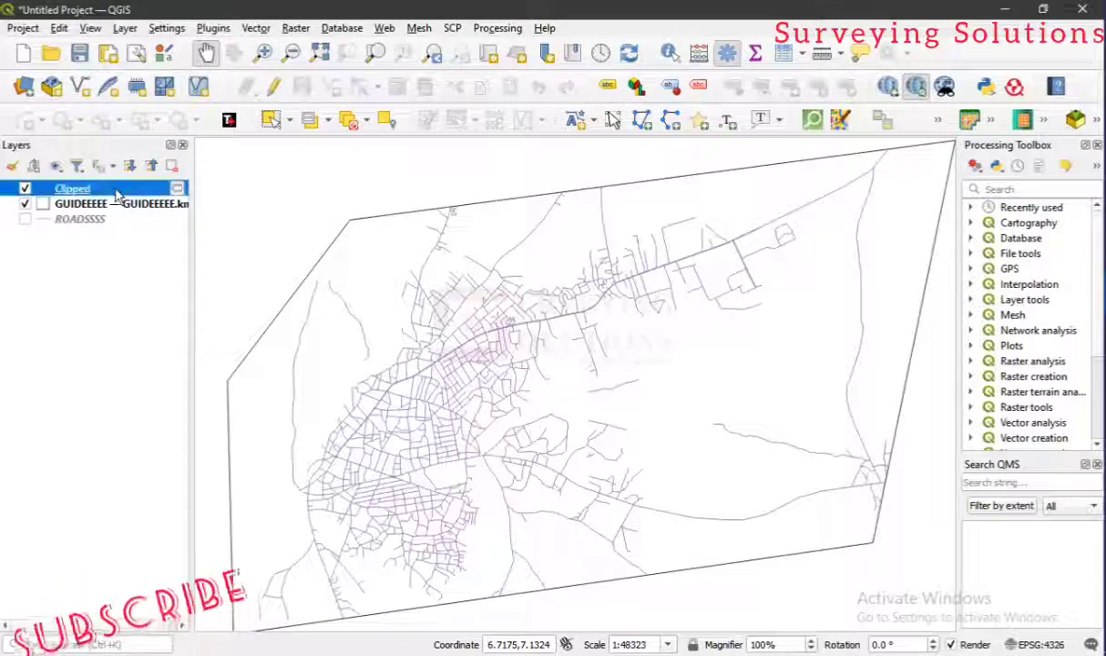
{"action": "mouse_move", "coordinate": [184, 194]}
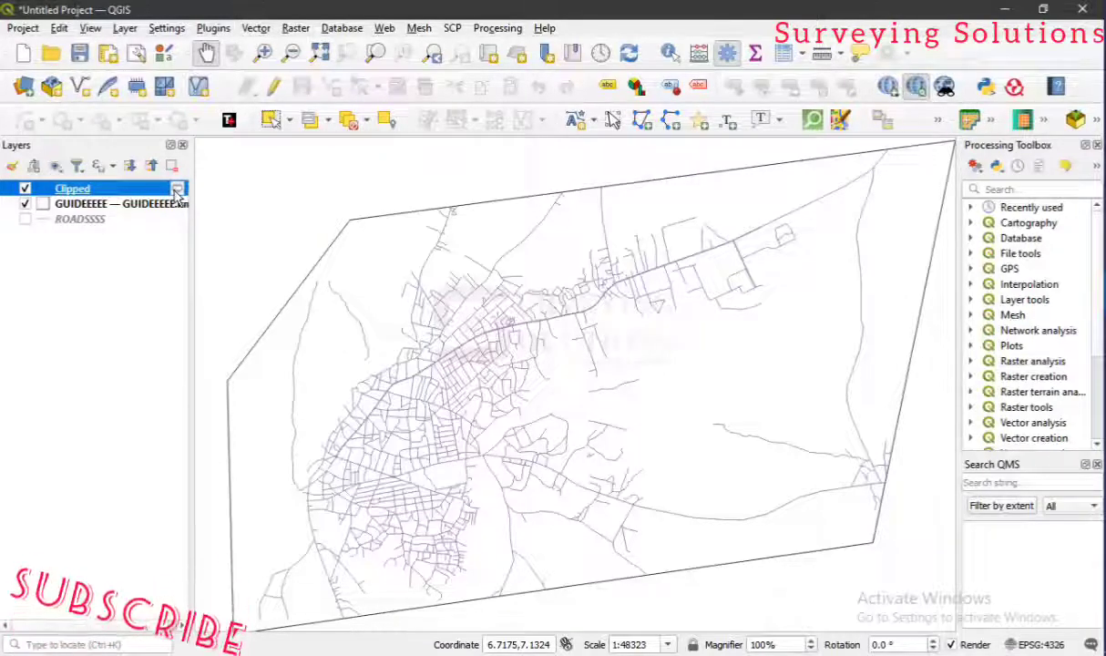
Start saving the Clipped scratch layer and set its file name in the Crop folder
{"action": "left_click", "coordinate": [177, 190]}
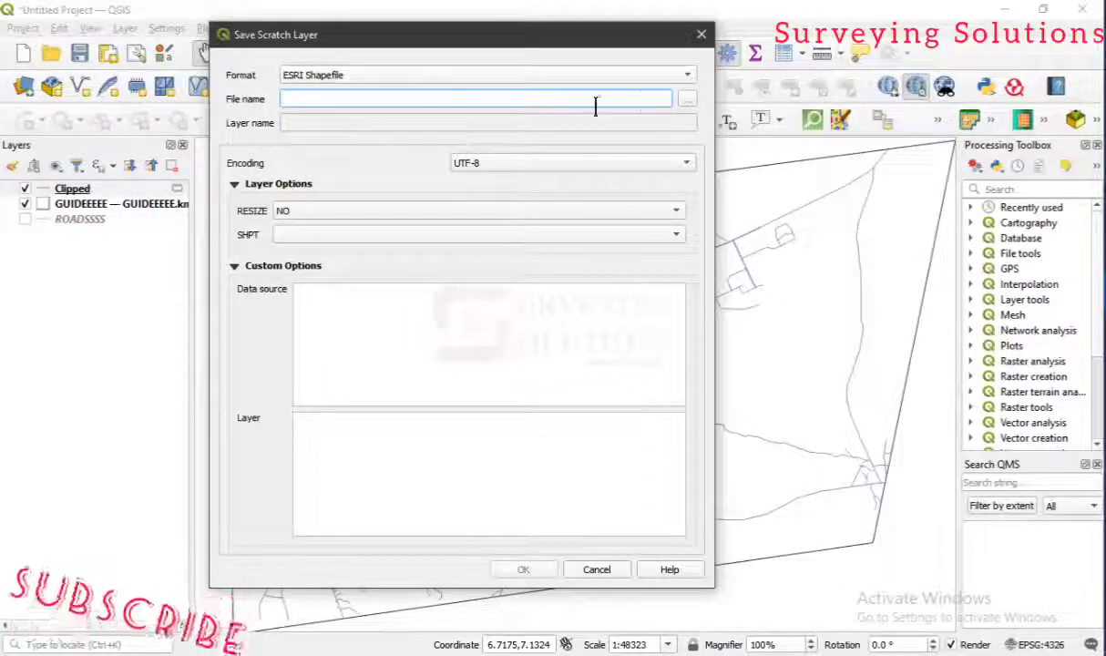
{"action": "left_click", "coordinate": [687, 100]}
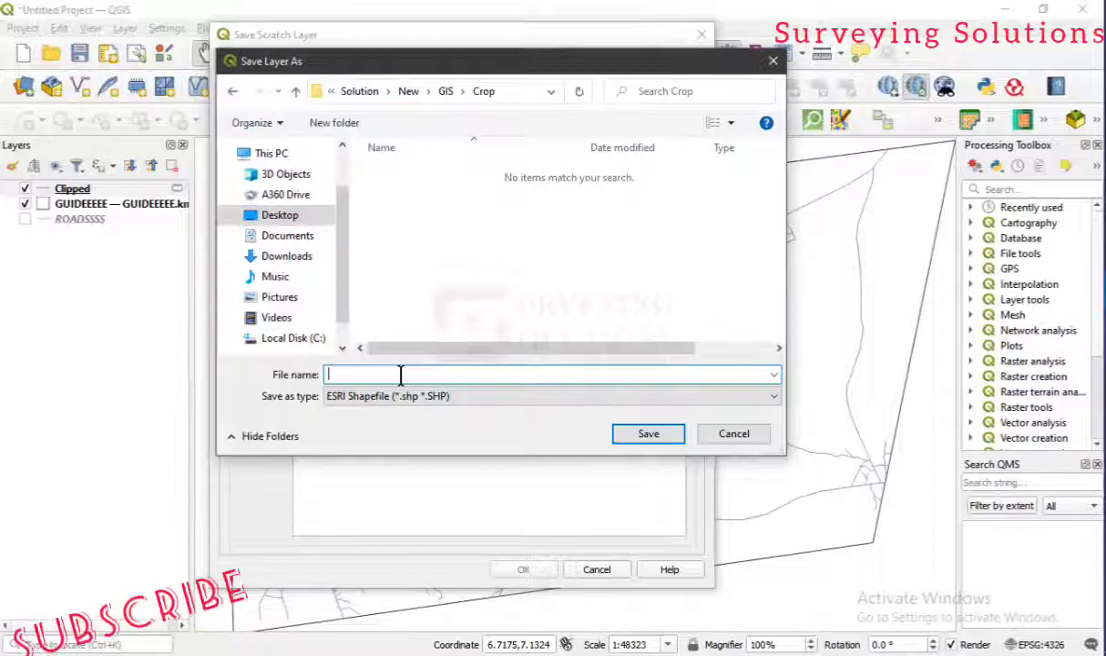
{"action": "type", "text": "Test_"}
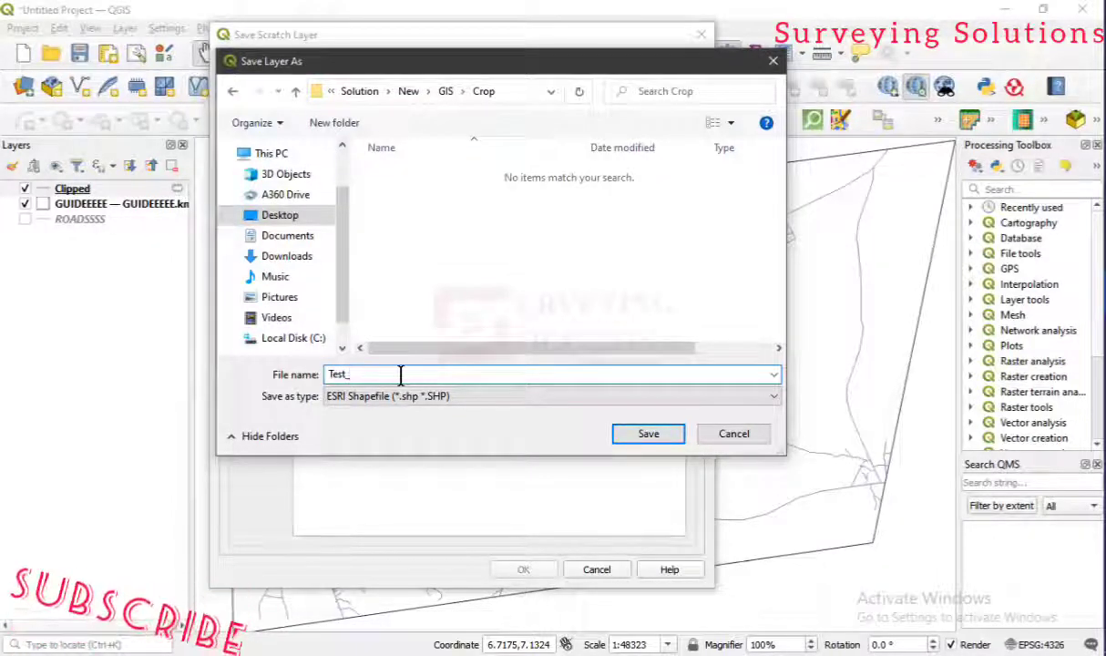
{"action": "type", "text": "Croppppp"}
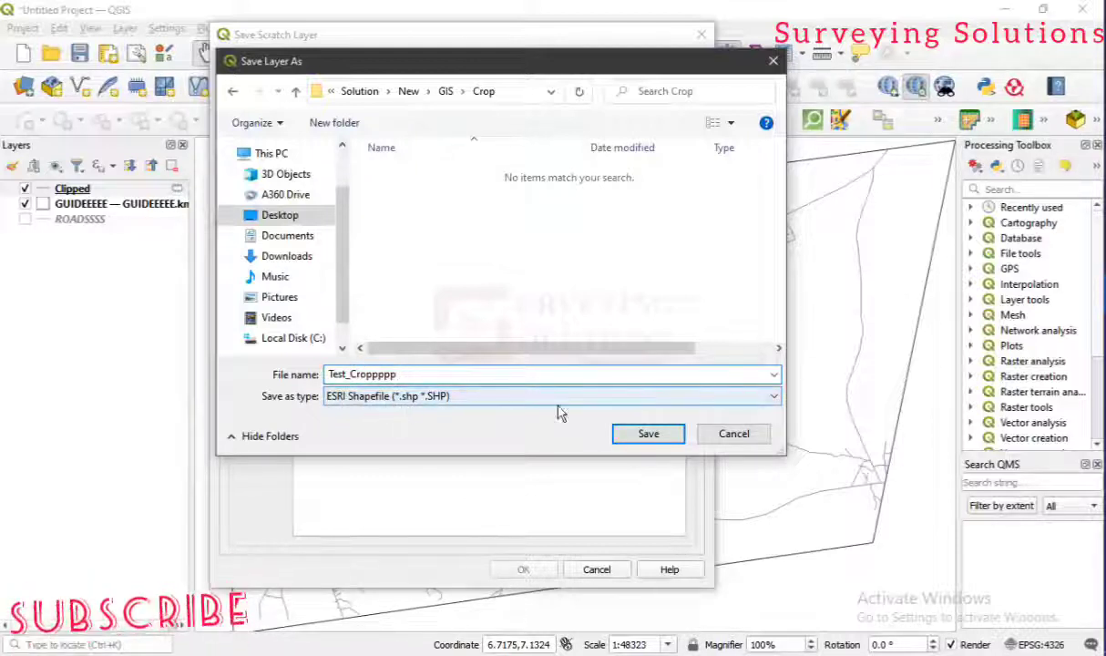
{"action": "left_click", "coordinate": [646, 435]}
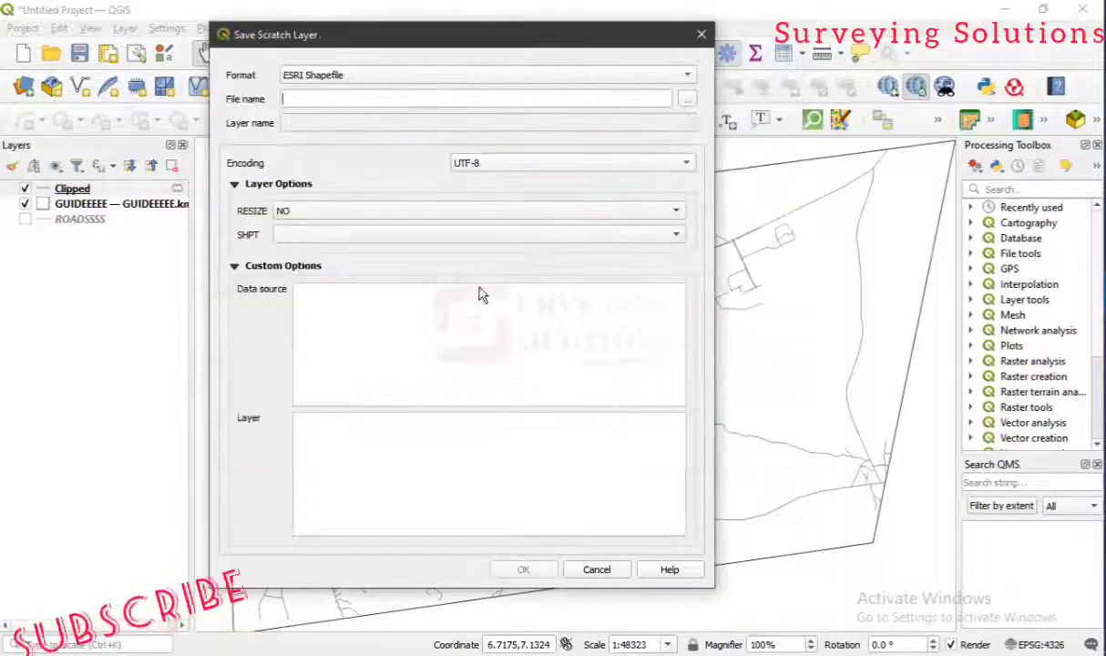
Review Layer and Custom Options and save as ESRI Shapefile Test_Cropppppp.shp
{"action": "left_click", "coordinate": [234, 185]}
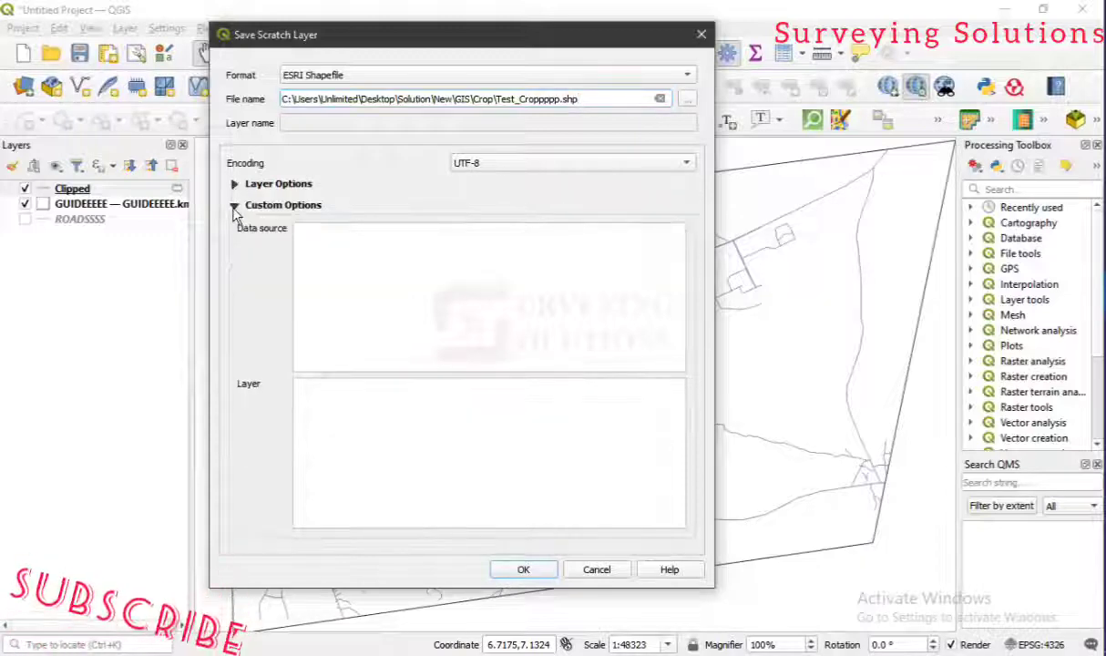
{"action": "left_click", "coordinate": [234, 206]}
{"action": "left_click", "coordinate": [236, 206]}
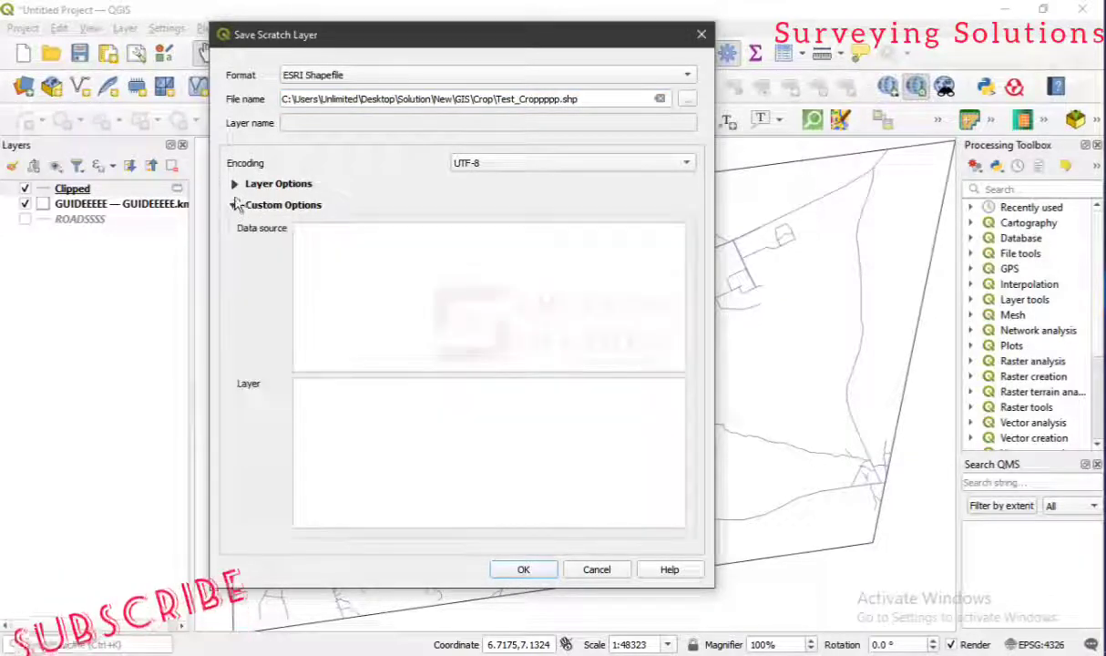
{"action": "left_click", "coordinate": [234, 184]}
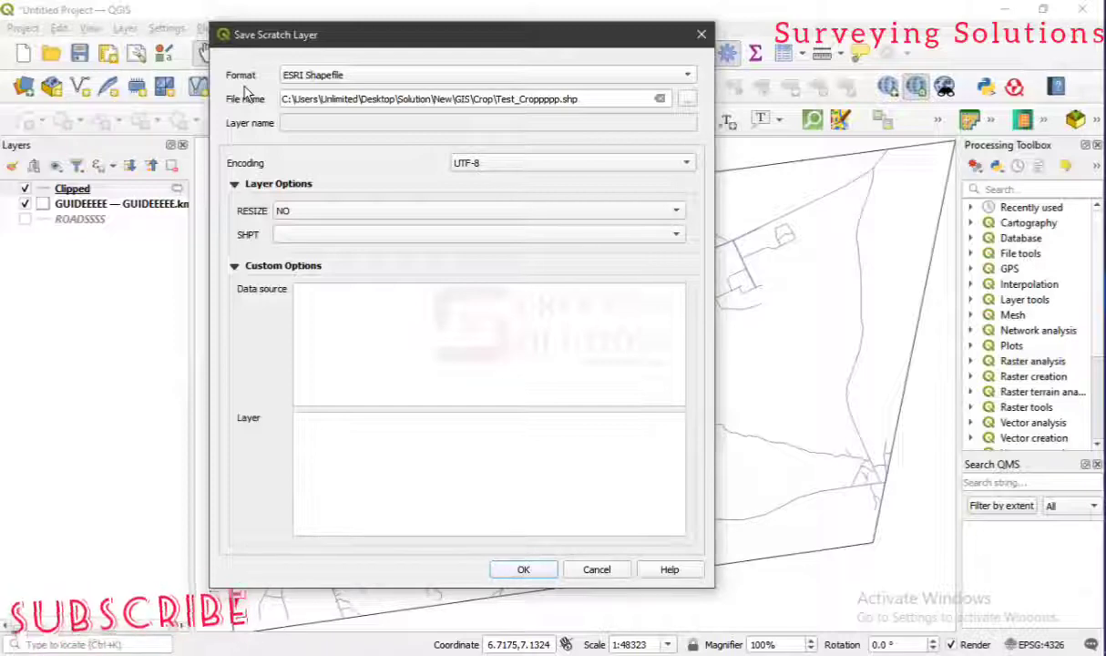
{"action": "left_click", "coordinate": [512, 569]}
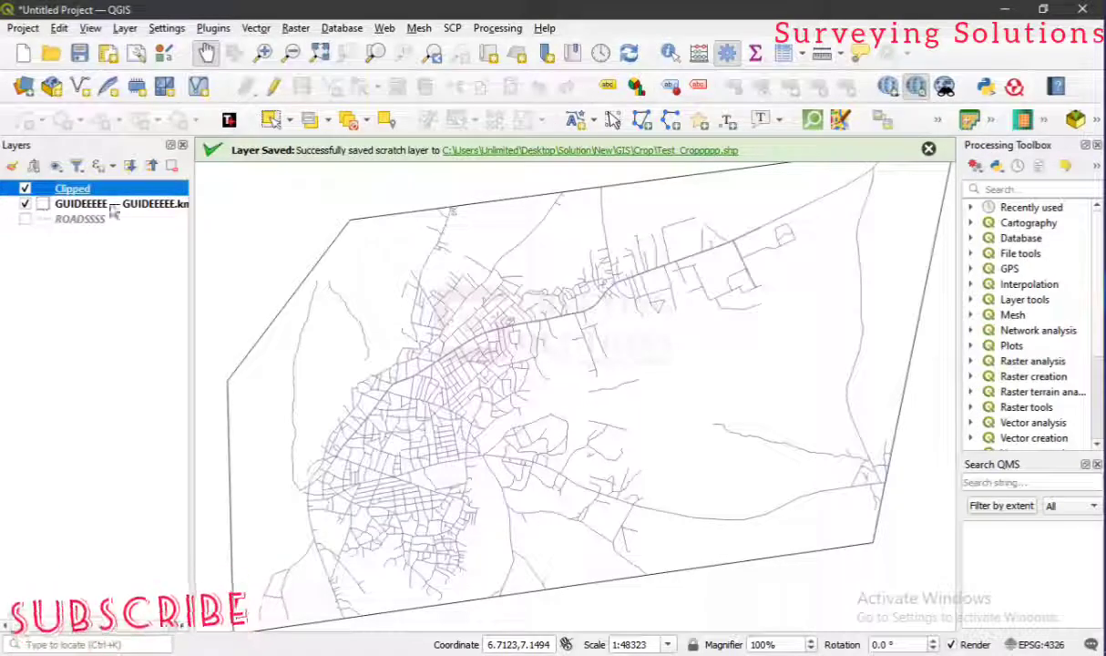
Dismiss the saved message, zoom to Clipped, and hide ROADSSSS and the GUIDEEEEE boundary
{"action": "left_click", "coordinate": [928, 148]}
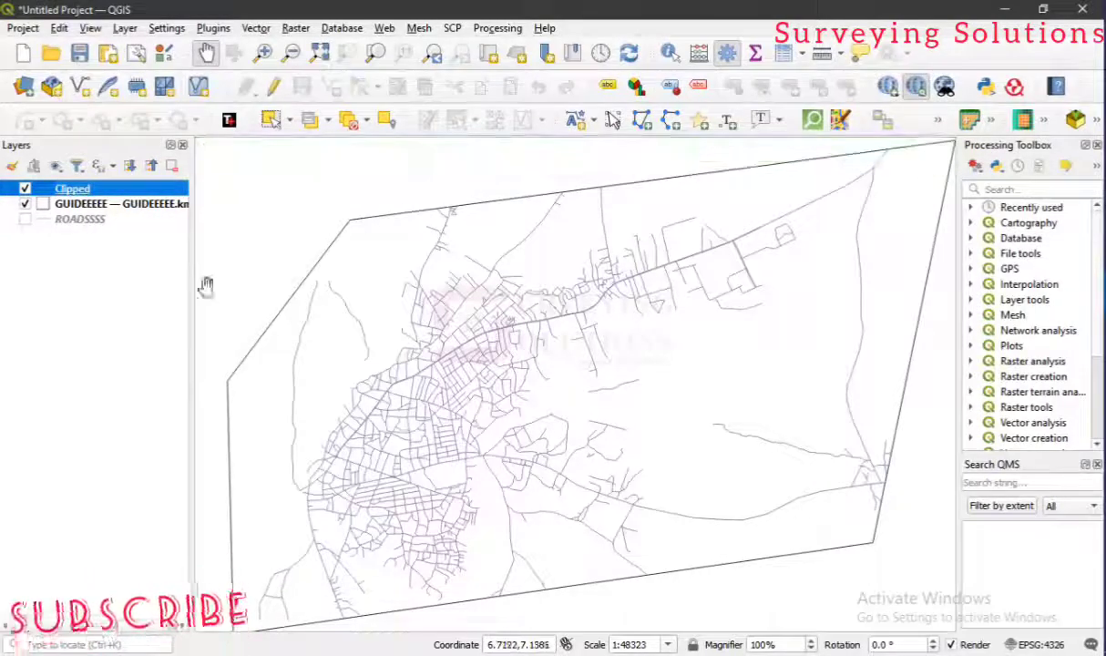
{"action": "left_click", "coordinate": [25, 220]}
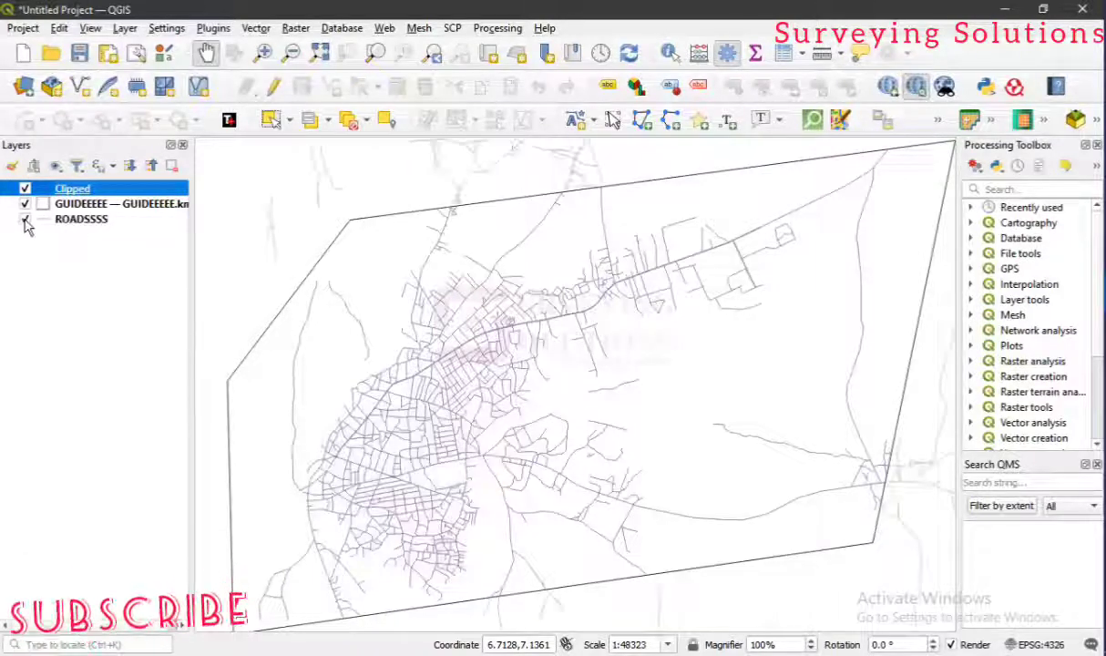
{"action": "left_click", "coordinate": [24, 219]}
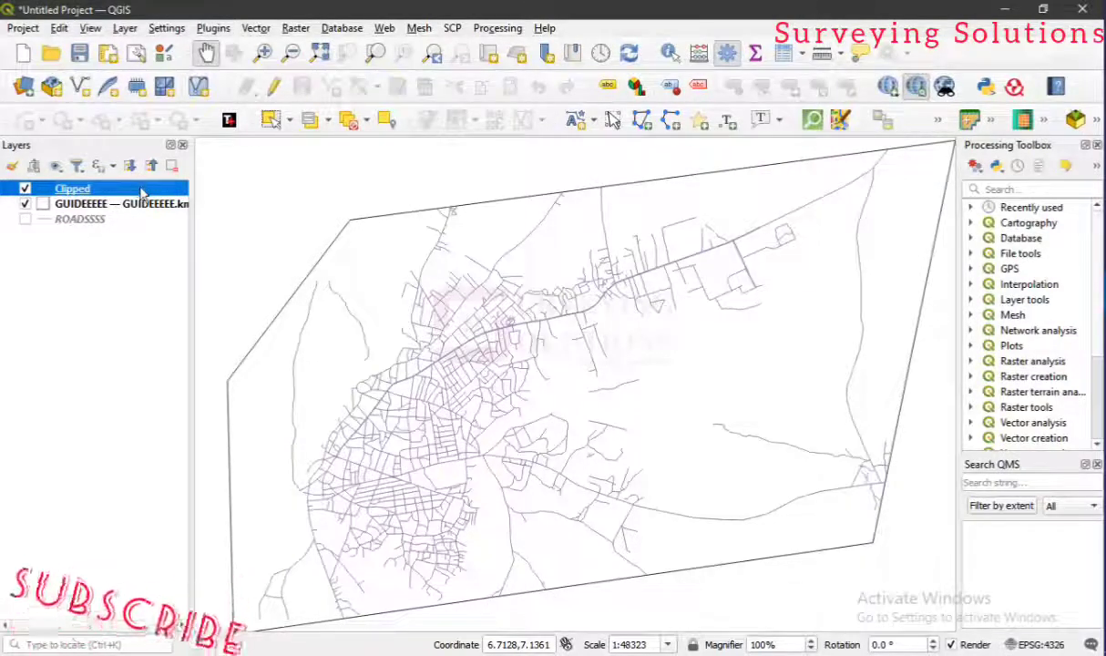
{"action": "right_click", "coordinate": [142, 193]}
{"action": "left_click", "coordinate": [214, 193]}
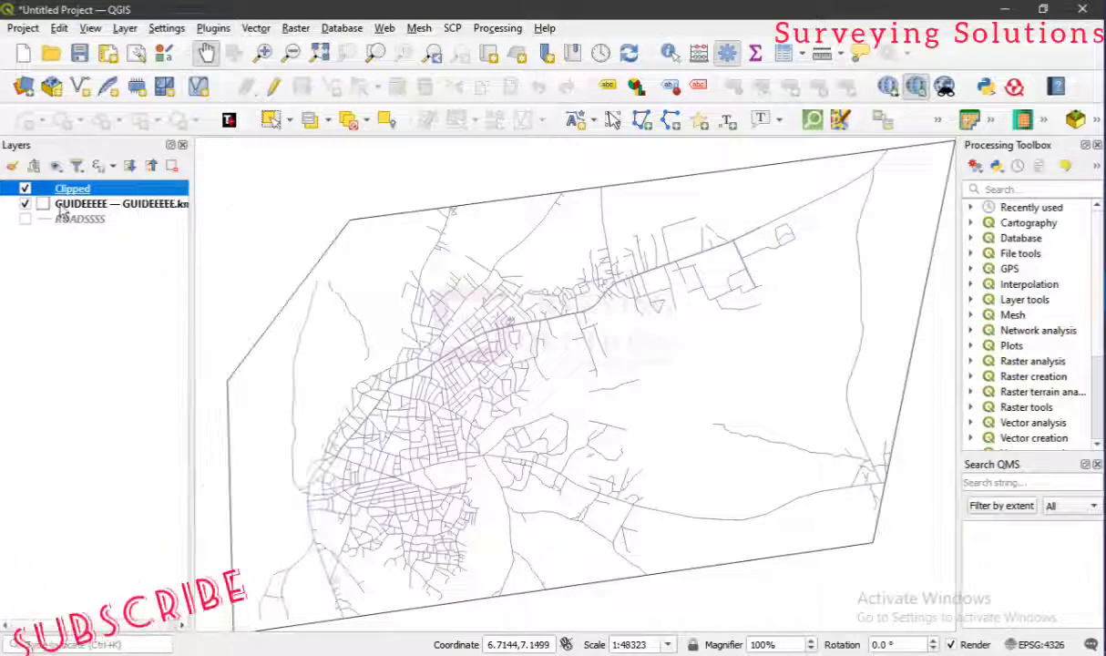
{"action": "left_click", "coordinate": [25, 204]}
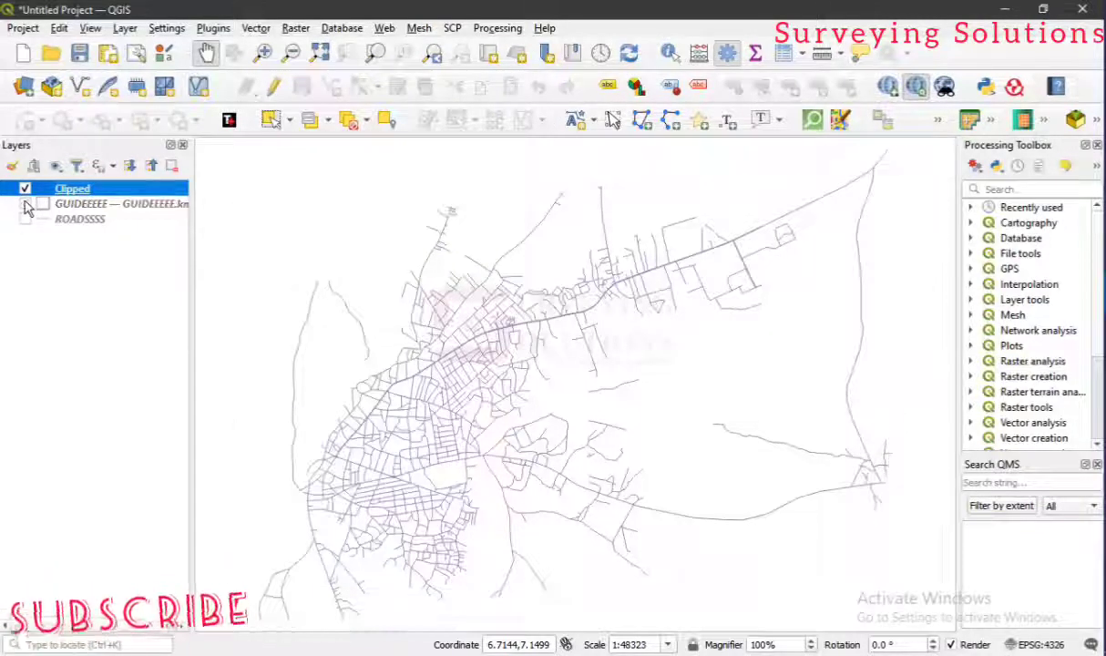
{"action": "left_click", "coordinate": [24, 204]}
{"action": "left_click", "coordinate": [25, 204]}
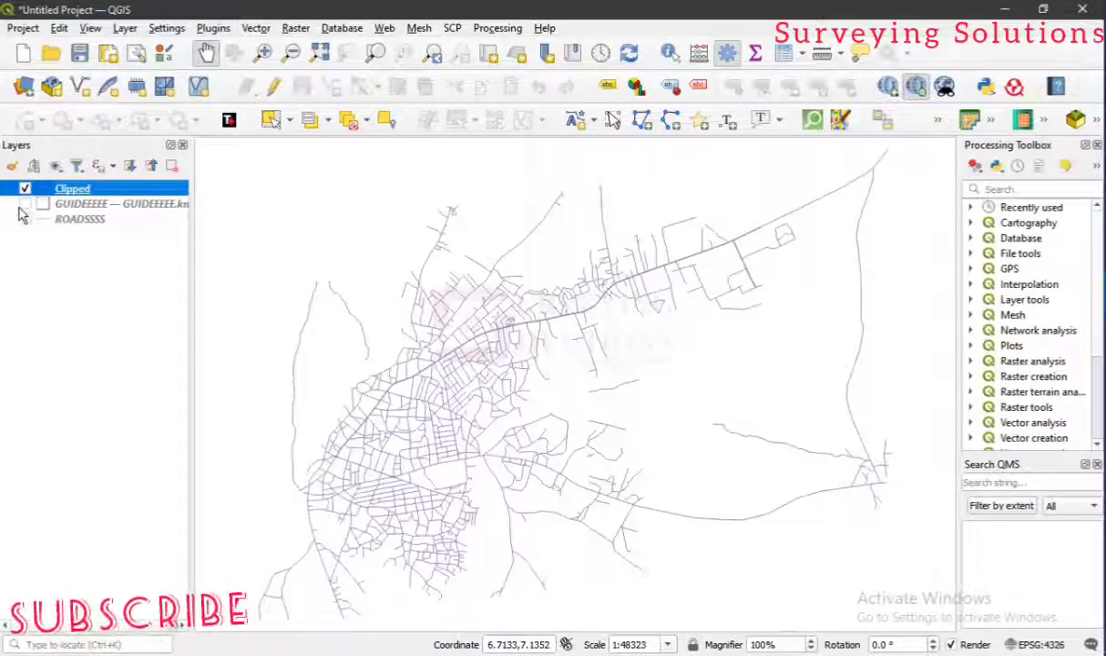
Show the GUIDEEEEE boundary and set the Clipped Simple Line colour to bright red
{"action": "left_click", "coordinate": [24, 204]}
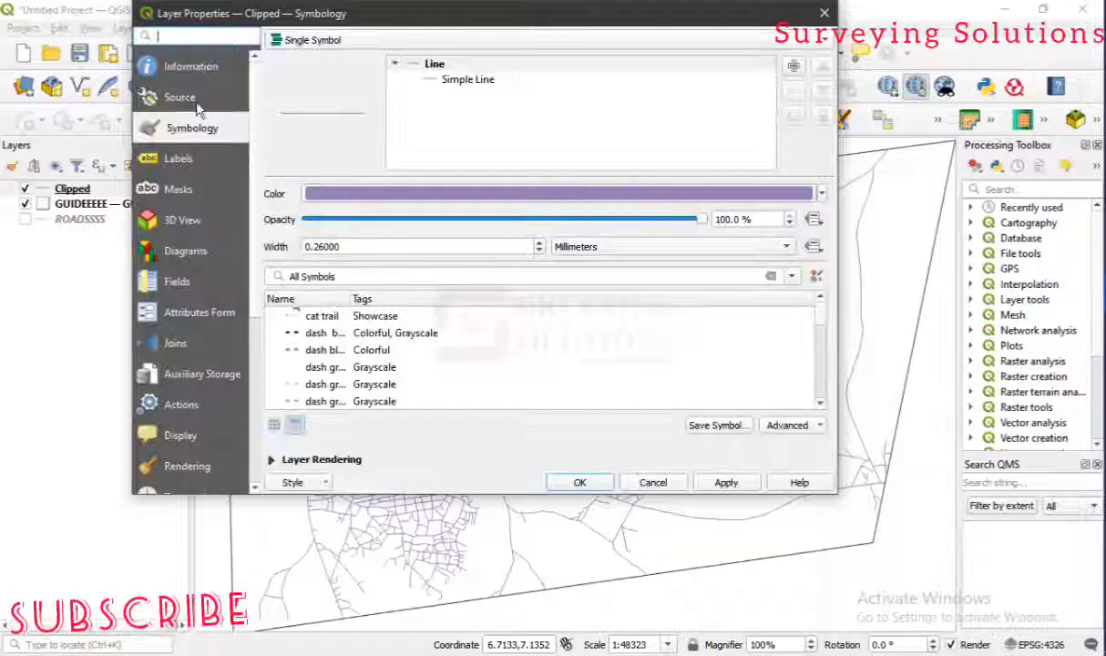
{"action": "left_click", "coordinate": [461, 79]}
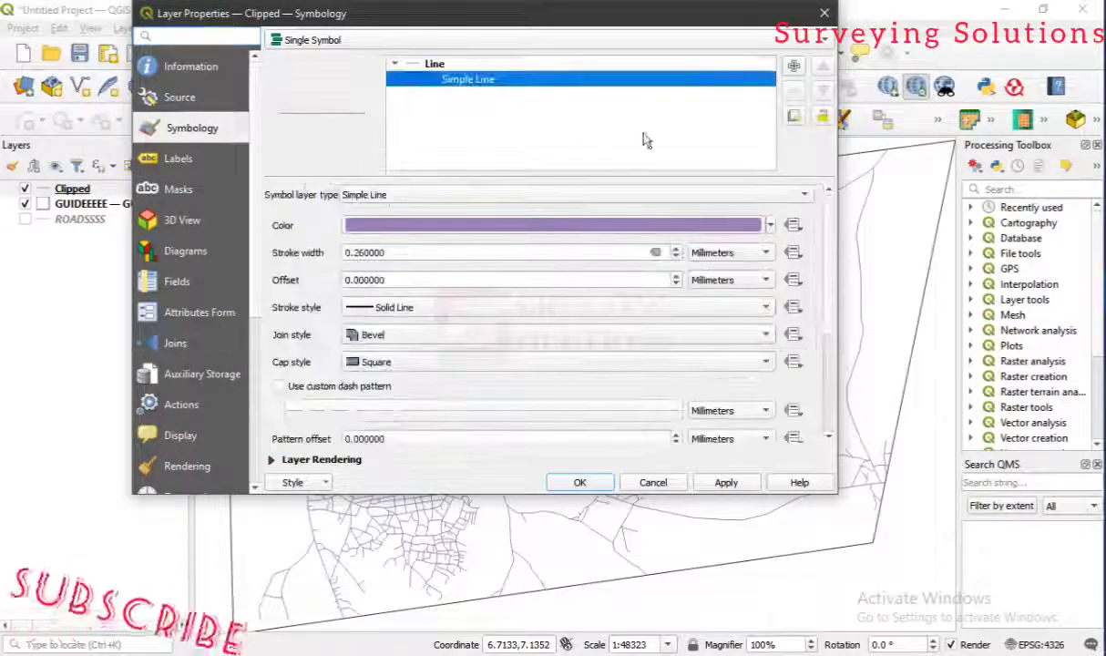
{"action": "left_click", "coordinate": [770, 226]}
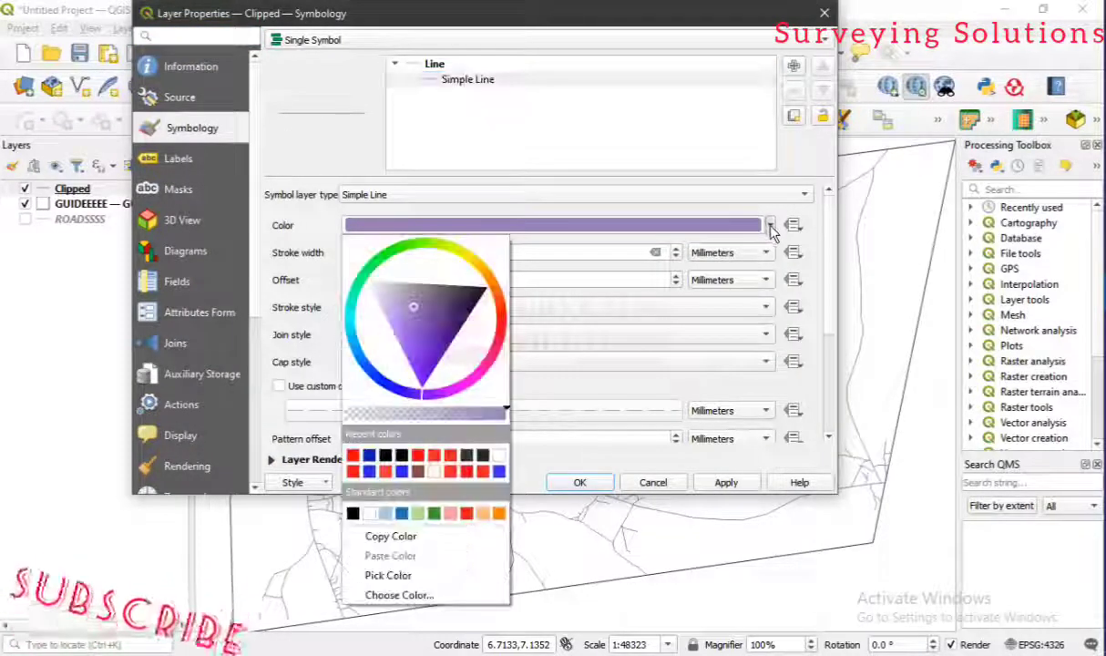
{"action": "left_click", "coordinate": [498, 321]}
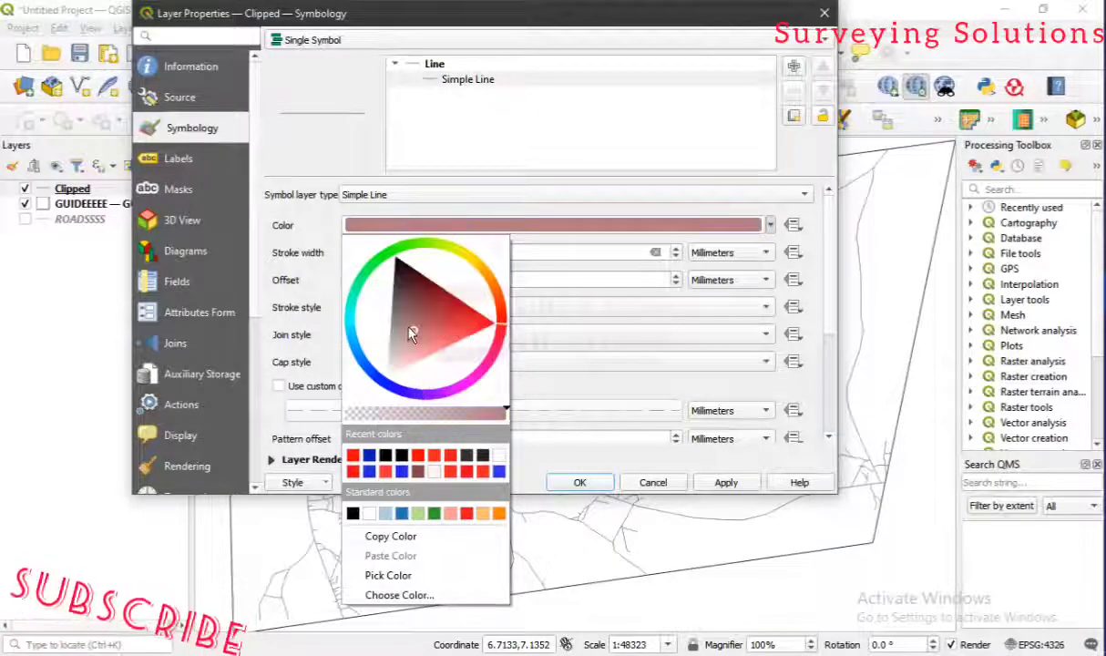
{"action": "left_click", "coordinate": [483, 318]}
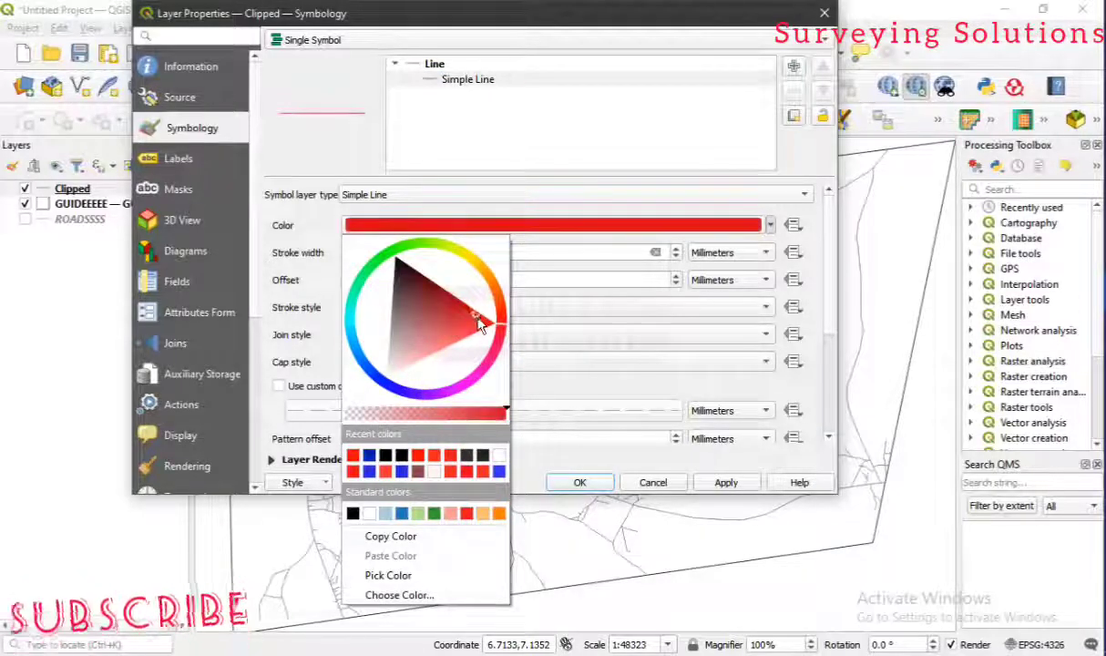
{"action": "left_click", "coordinate": [715, 482]}
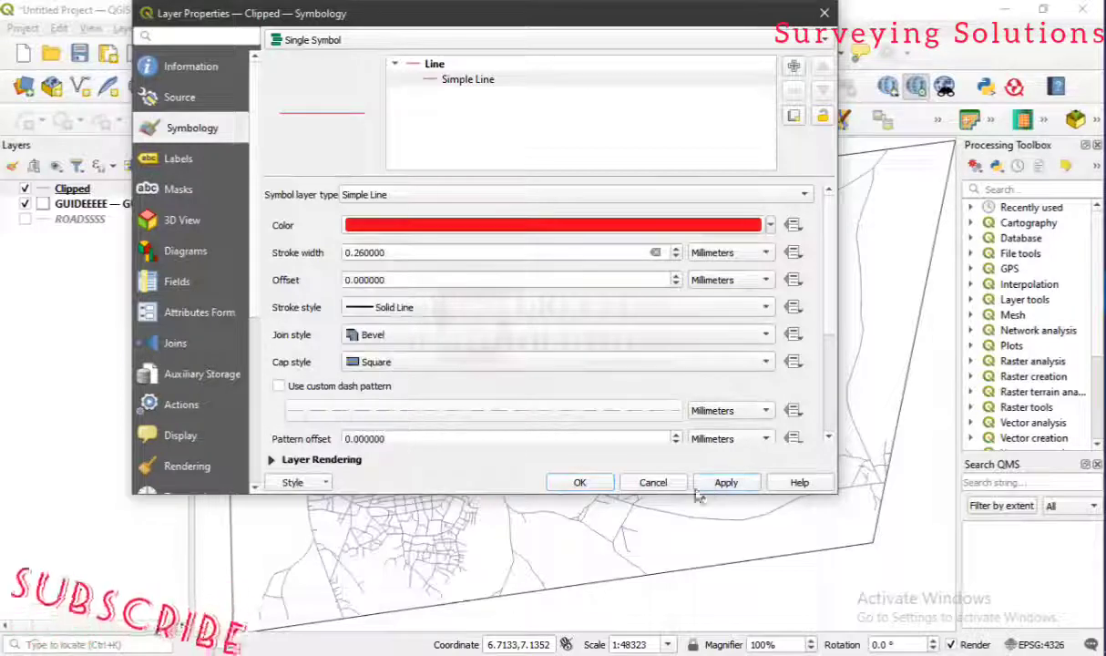
{"action": "left_click", "coordinate": [578, 483]}
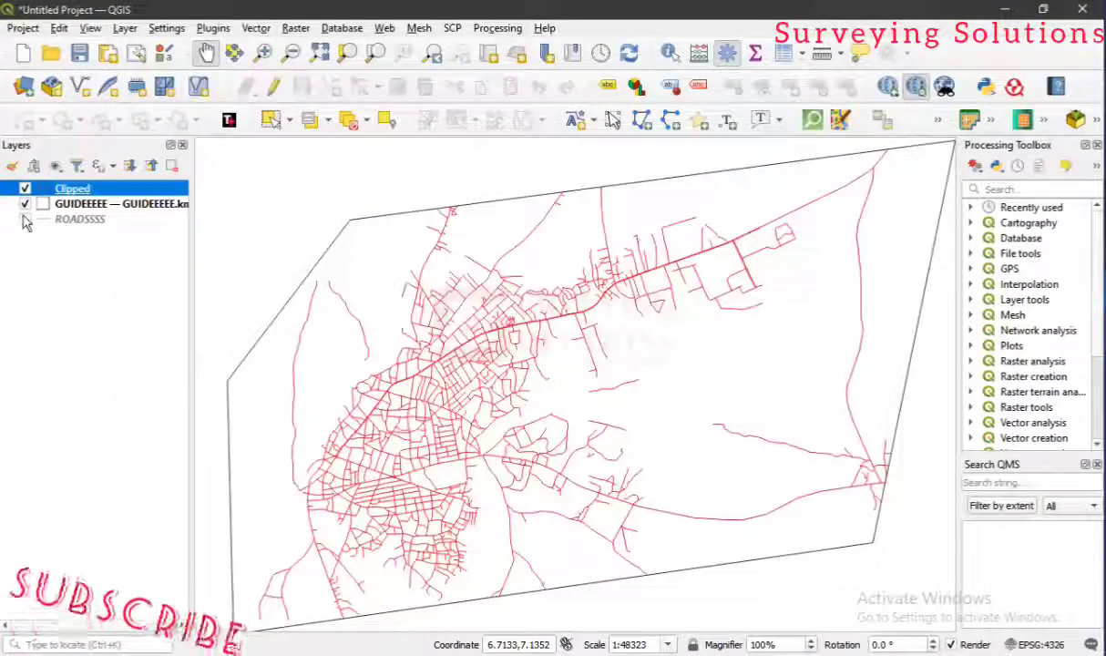
{"action": "left_click", "coordinate": [24, 220]}
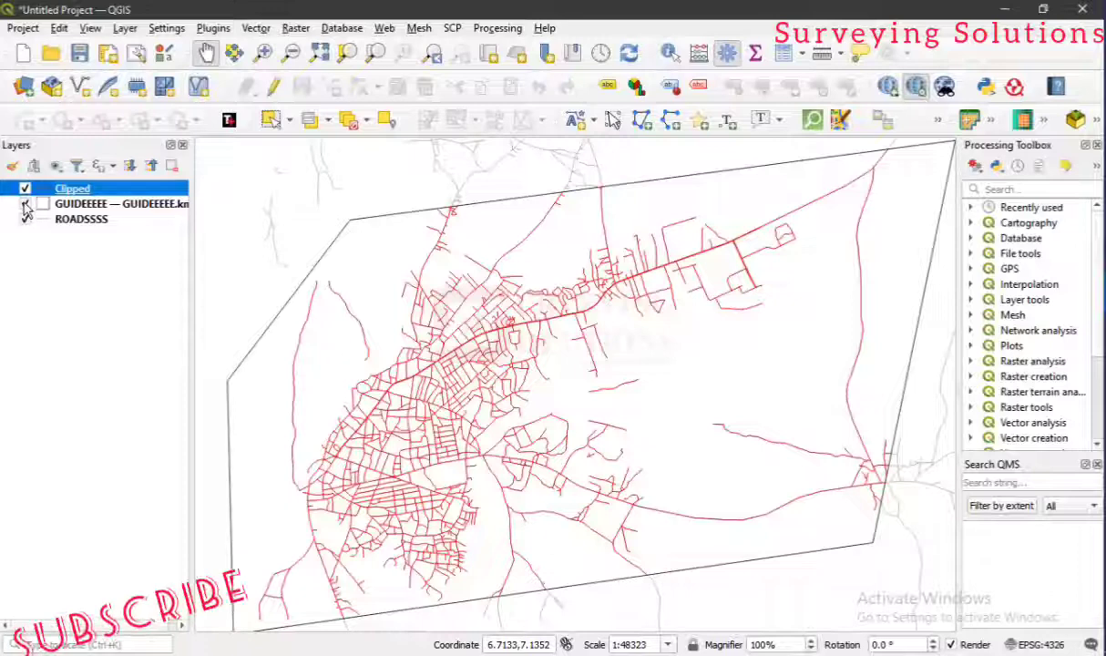
{"action": "left_click", "coordinate": [26, 205]}
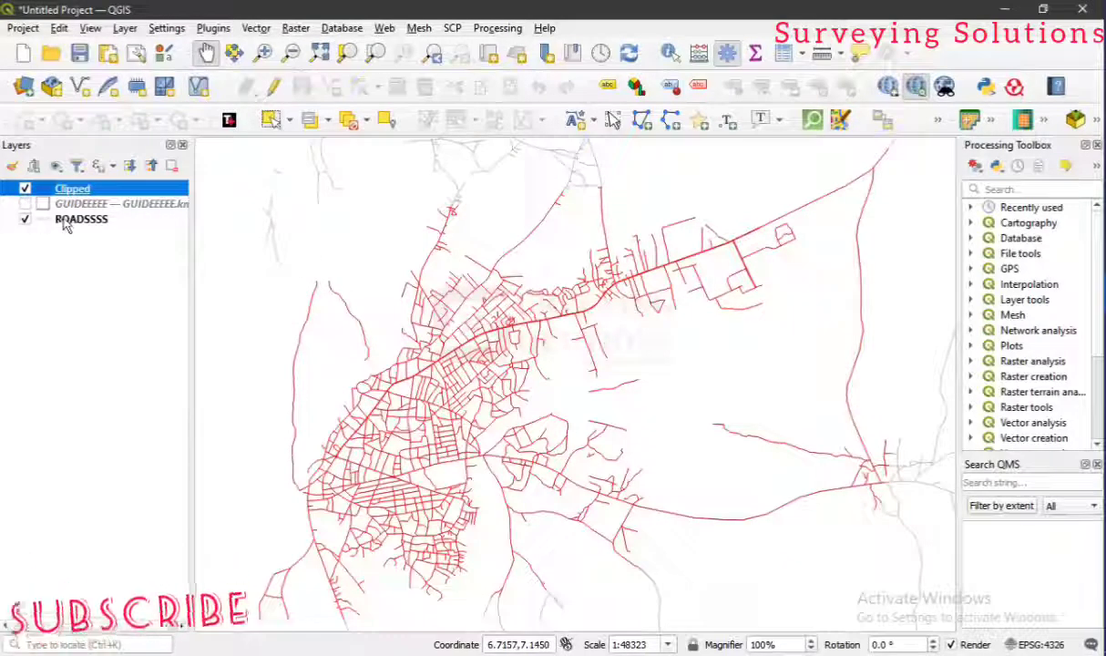
{"action": "left_click", "coordinate": [114, 218], "text": "ctrl"}
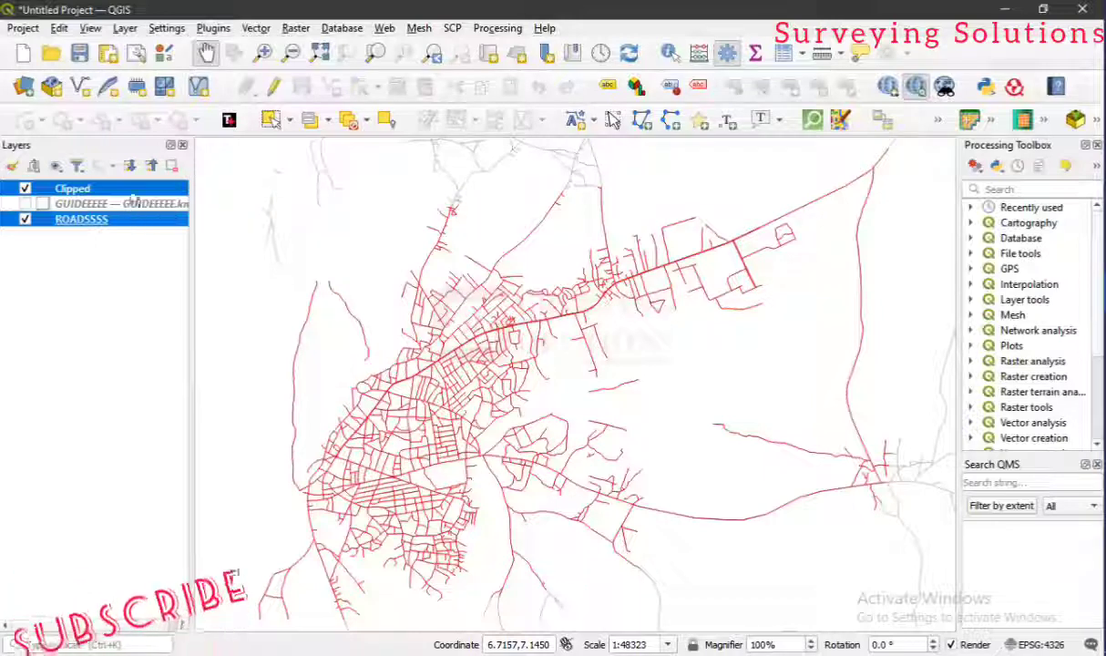
{"action": "right_click", "coordinate": [135, 191]}
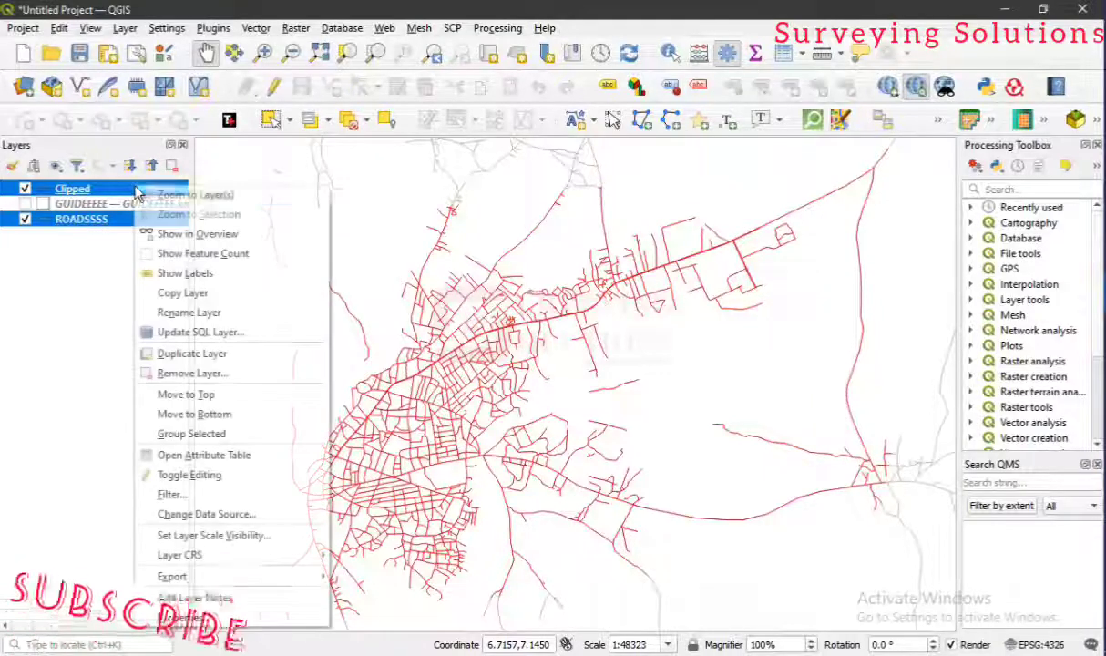
{"action": "left_click", "coordinate": [202, 196]}
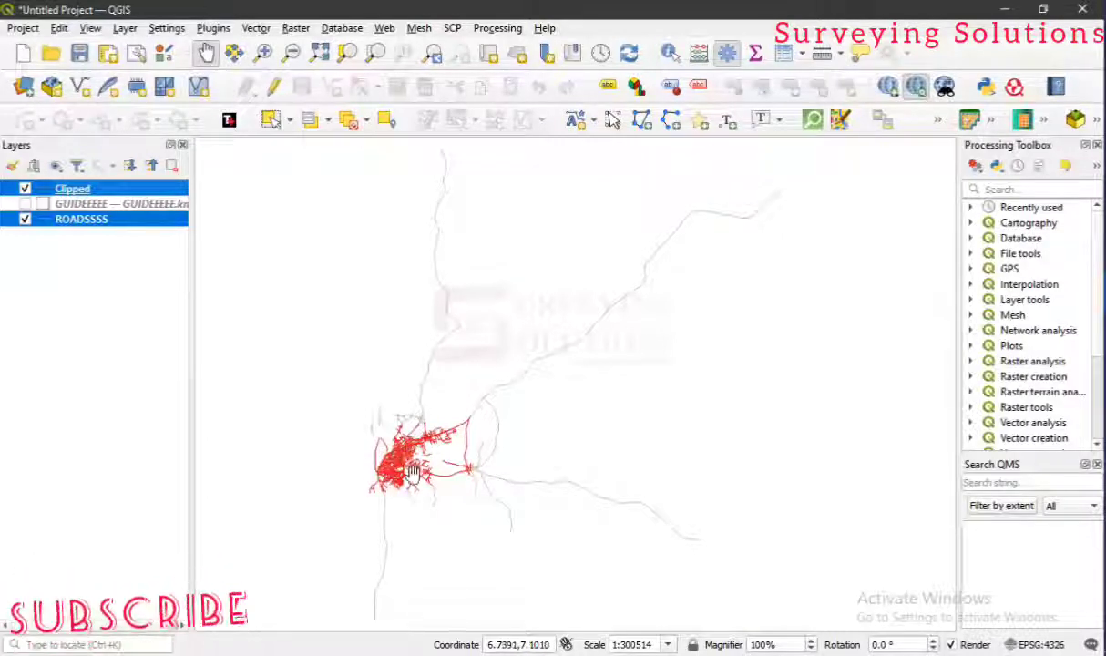
{"action": "left_click", "coordinate": [24, 219]}
{"action": "left_click", "coordinate": [85, 189]}
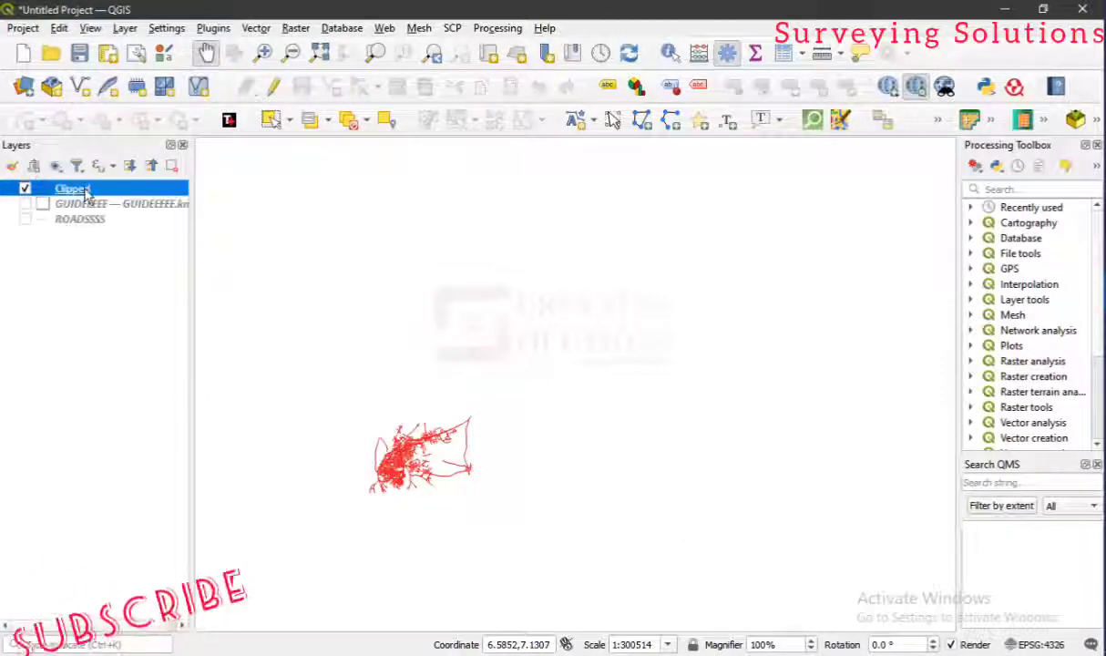
{"action": "right_click", "coordinate": [87, 189]}
{"action": "left_click", "coordinate": [146, 199]}
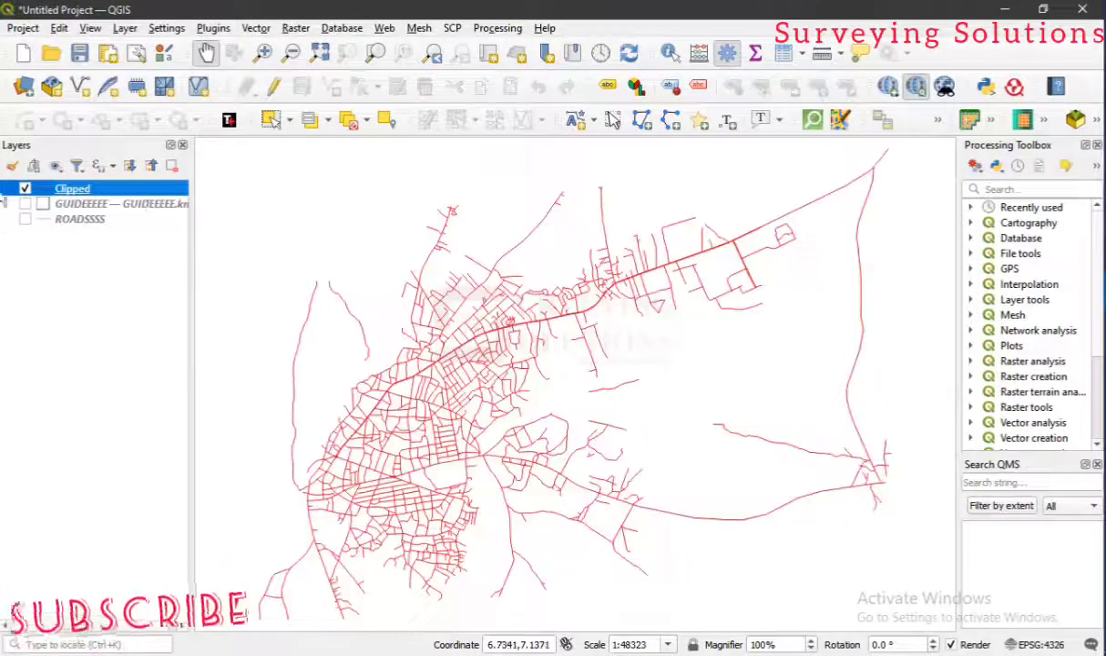
{"action": "left_click", "coordinate": [24, 205]}
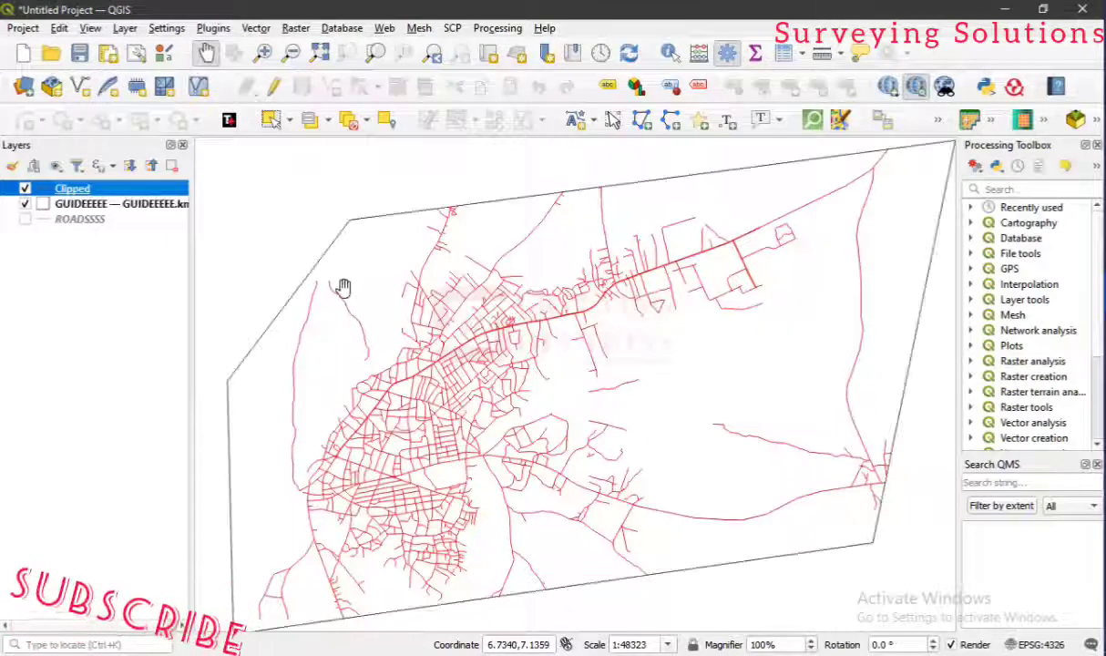